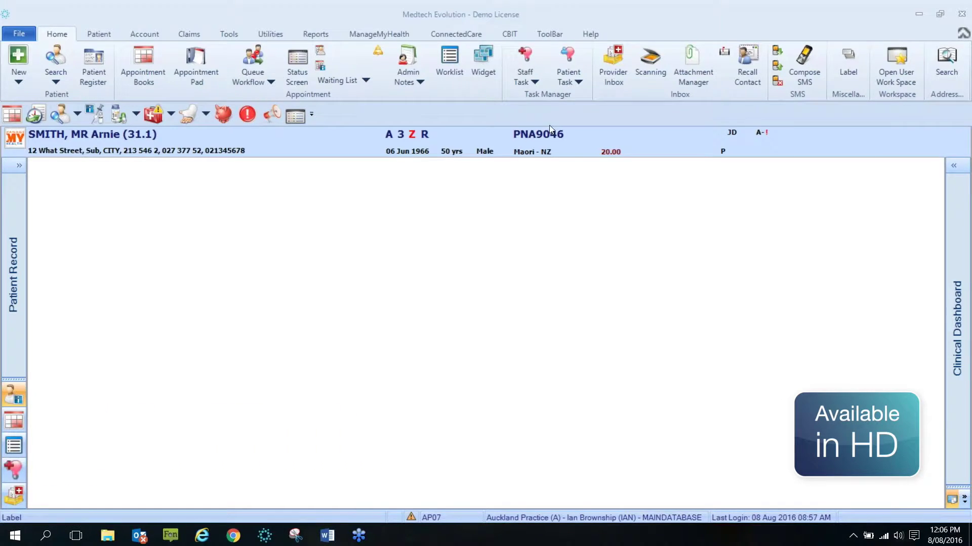
Step: Search for a patient by first name, then clear the search text
left_click(62, 59)
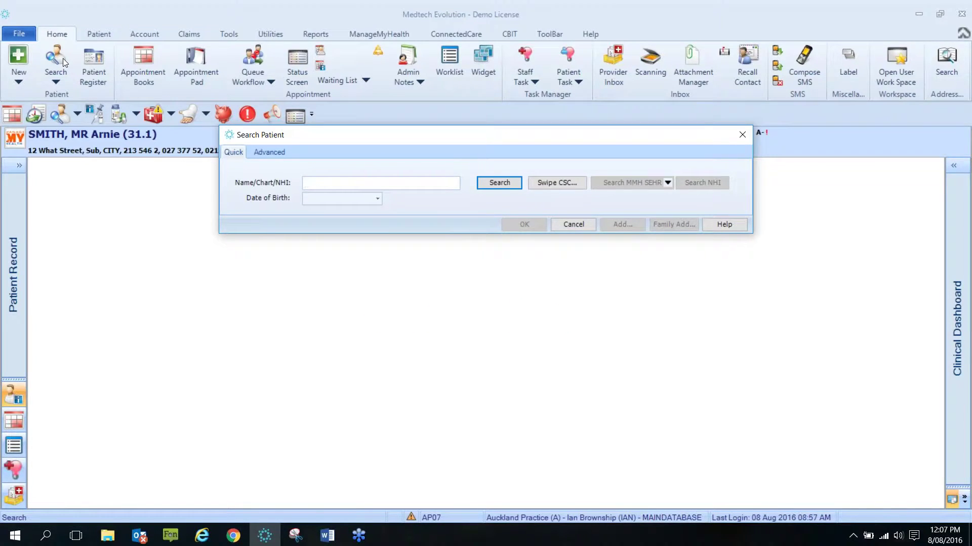
type("JANE")
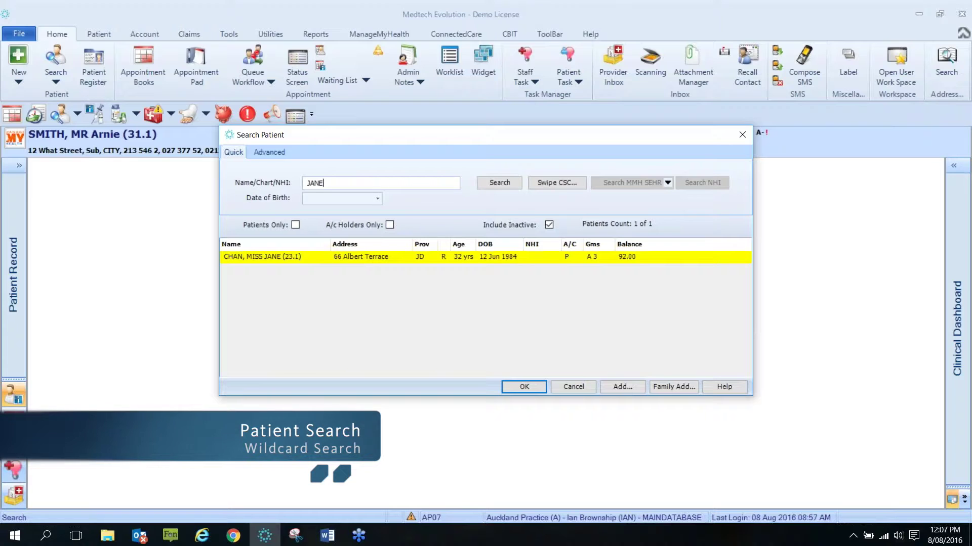
key("BackSpace")
key("BackSpace")
key("BackSpace")
key("BackSpace")
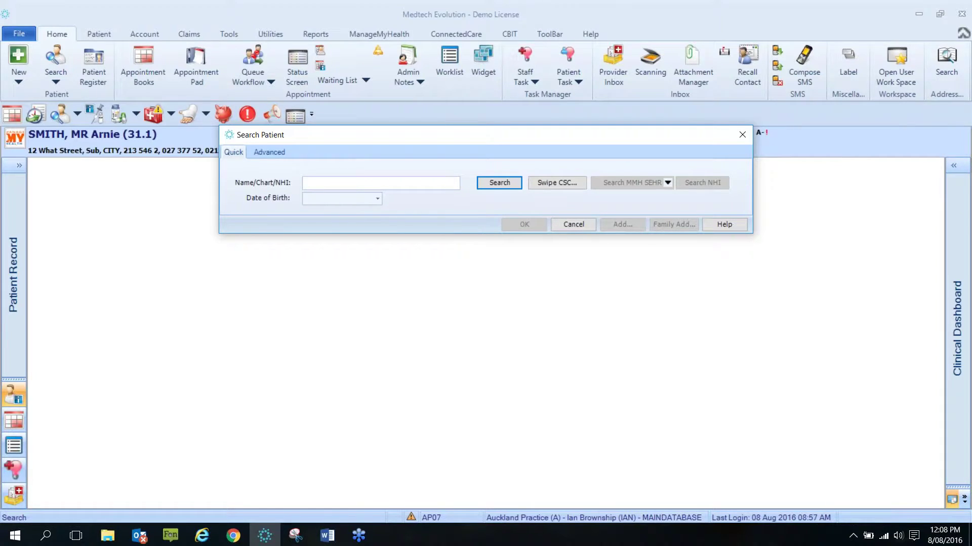
Step: Run a wildcard patient search with B*R and close the search without selecting a patient
type("B")
key("BackSpace")
type("B*R")
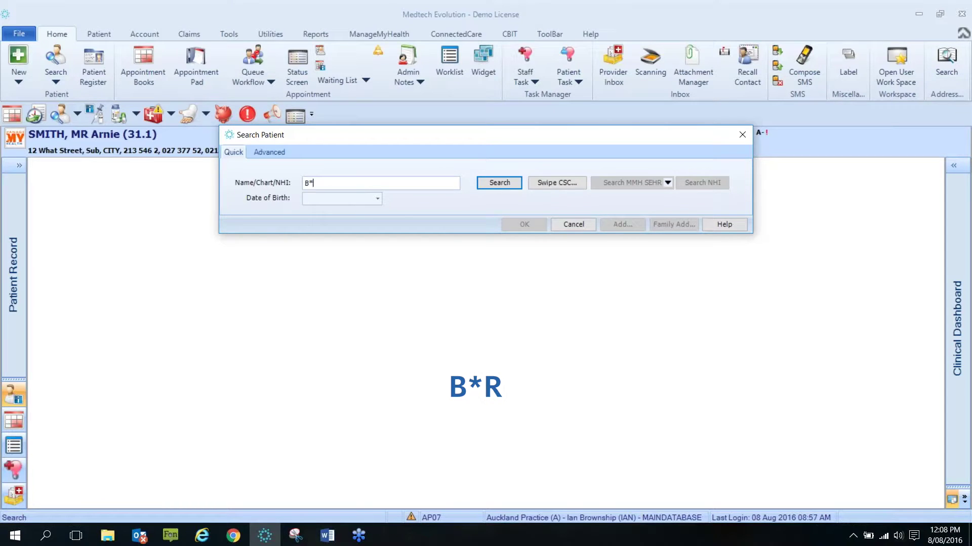
key("Return")
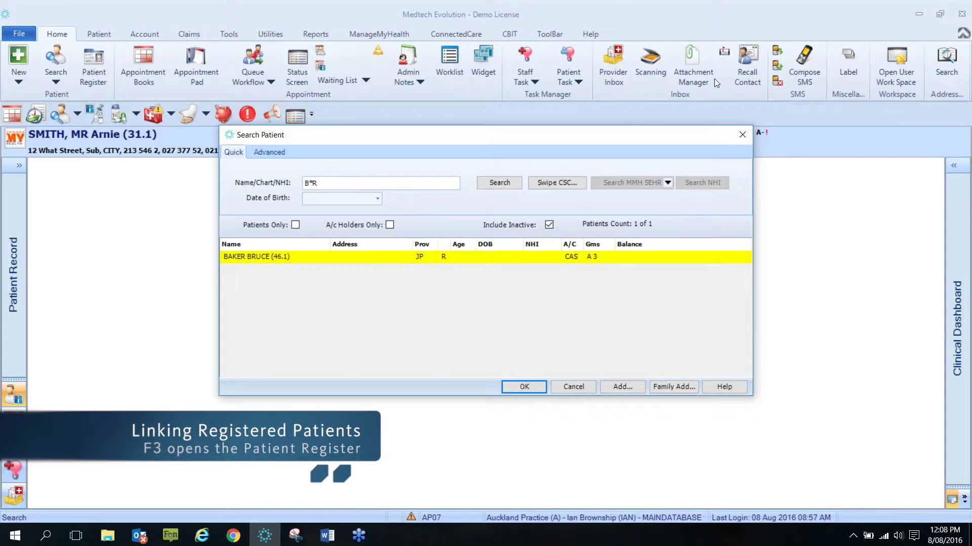
left_click(745, 134)
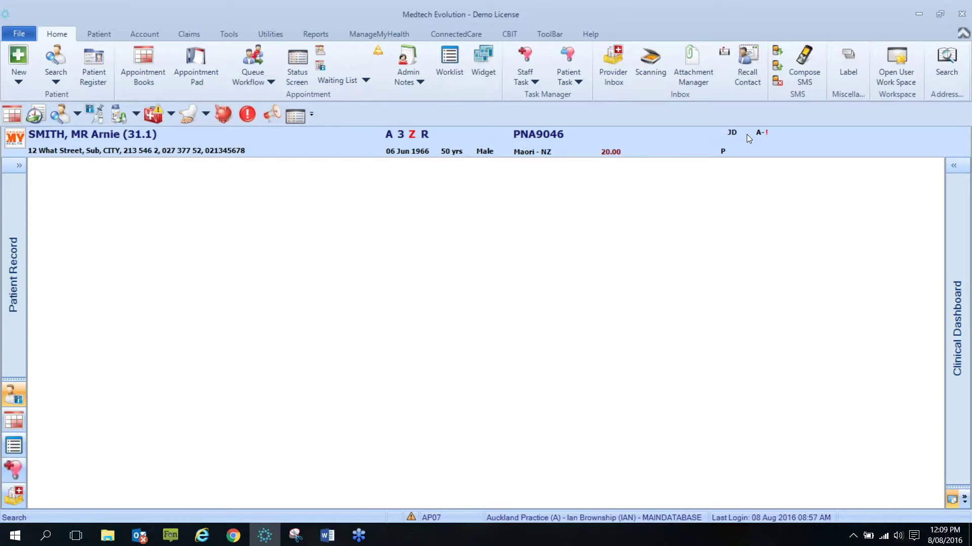
Step: Search for patients by the shared family surname and make the first listed patient active
key("F2")
type("EAST")
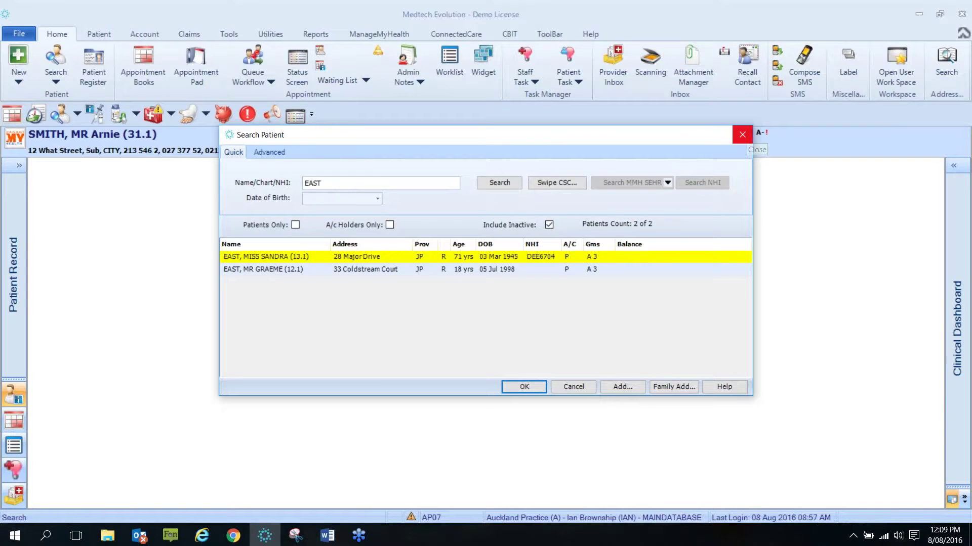
key("Return")
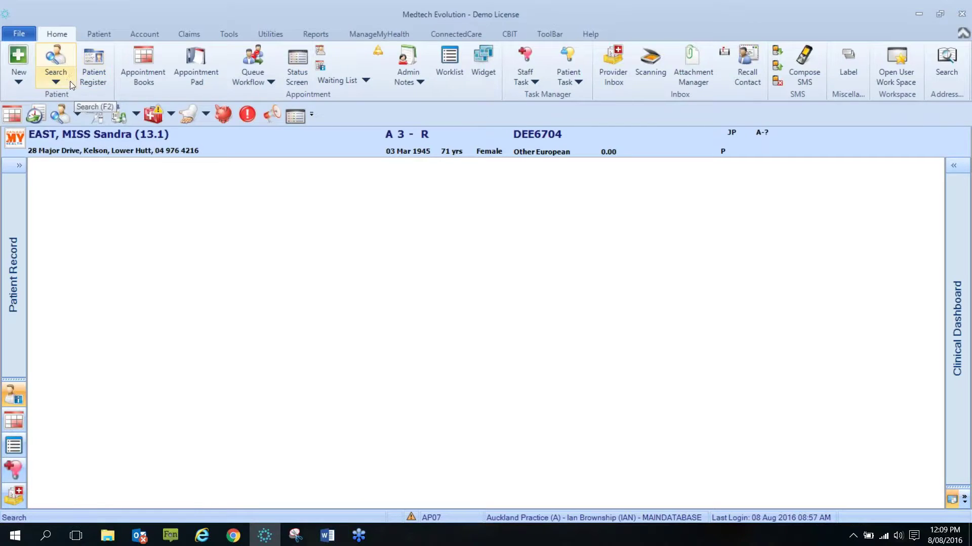
Step: Search for family members linked to the active patient's chart number, then clear and close the search
left_click(67, 82)
left_click(68, 98)
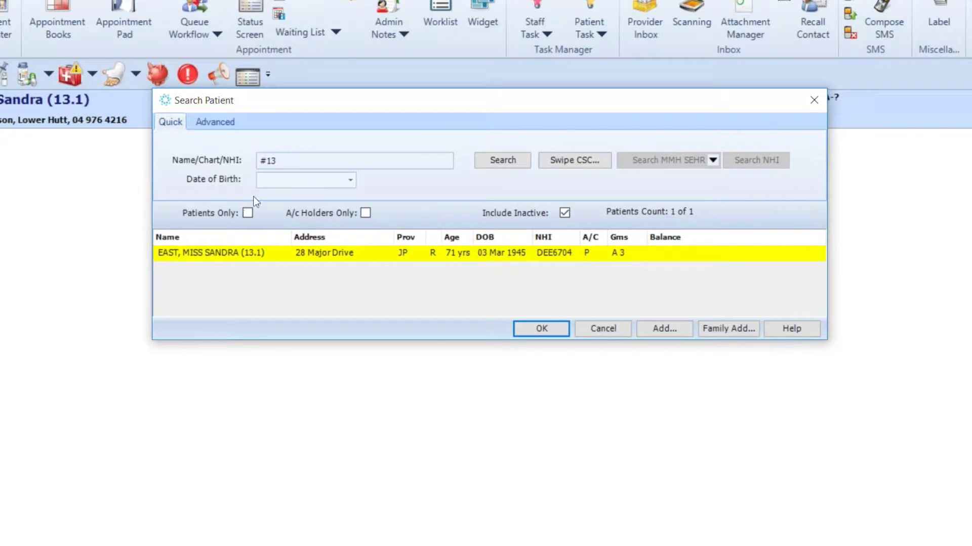
left_click(292, 162)
key("BackSpace")
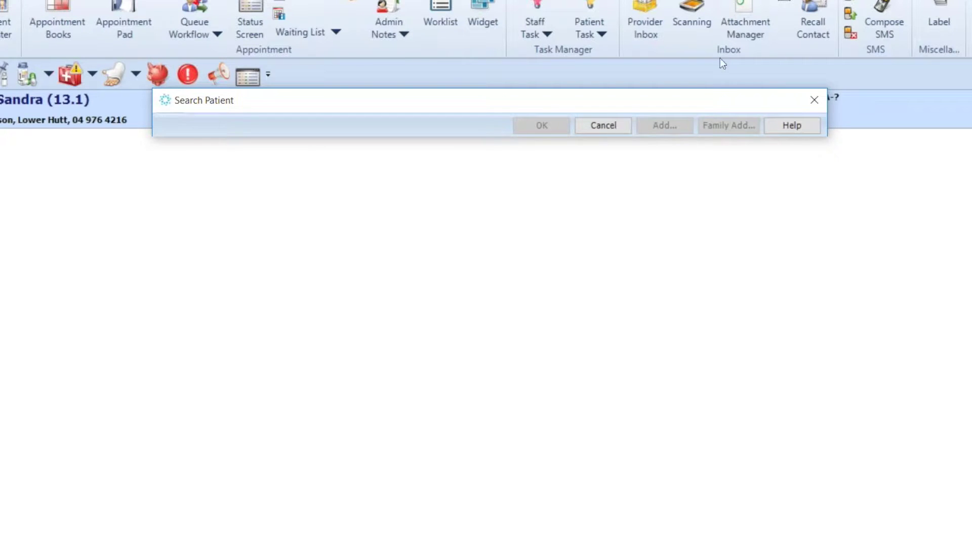
left_click(809, 101)
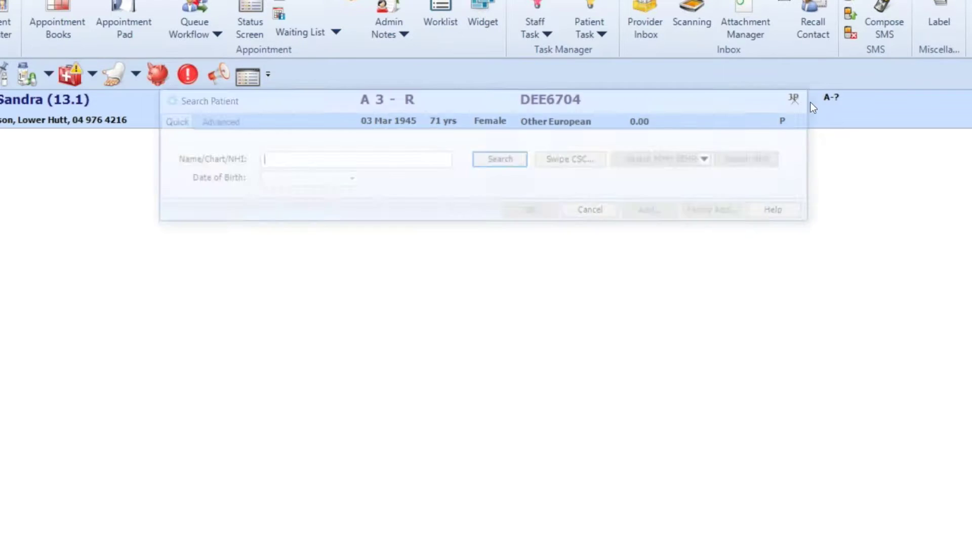
Step: Search by the same surname, make the second listed patient active and open his Patient Register record
type("EAST")
key("Return")
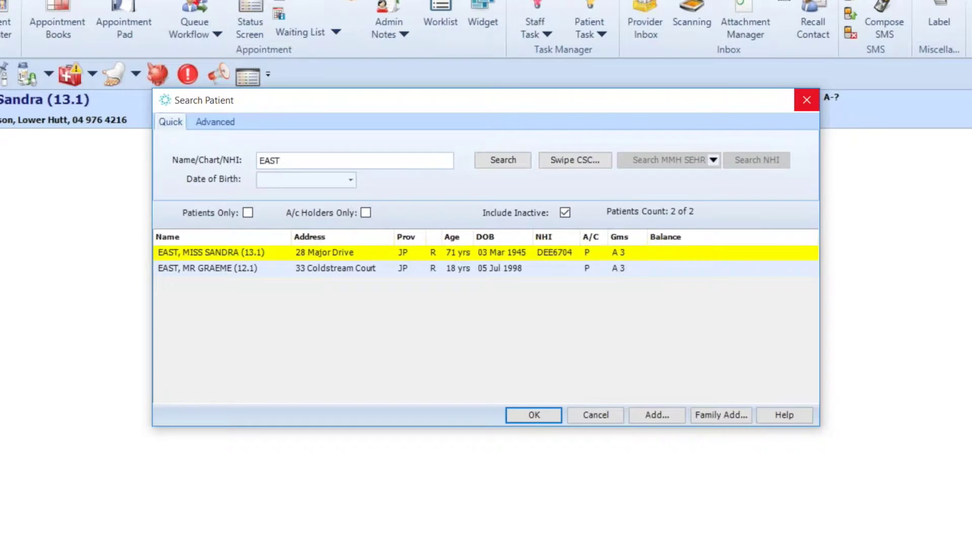
double_click(435, 272)
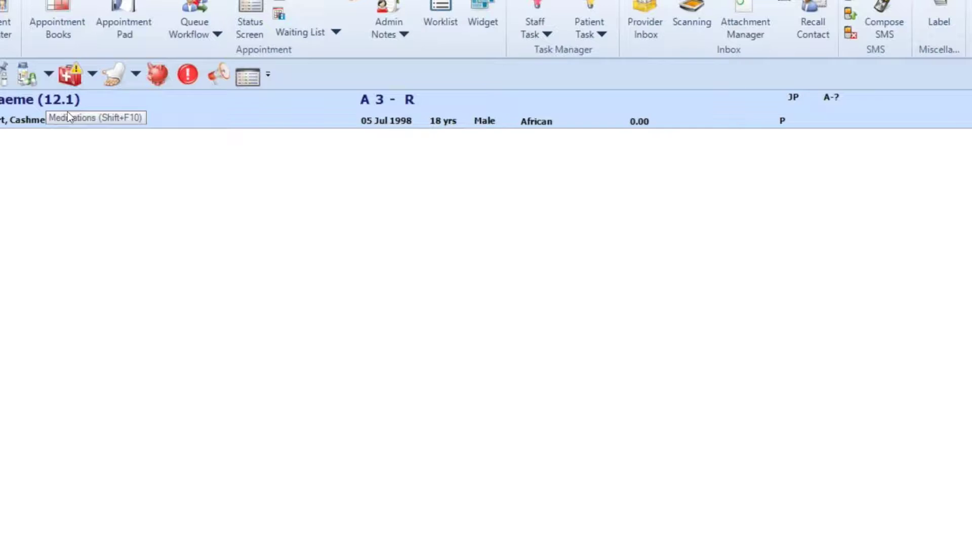
double_click(150, 143)
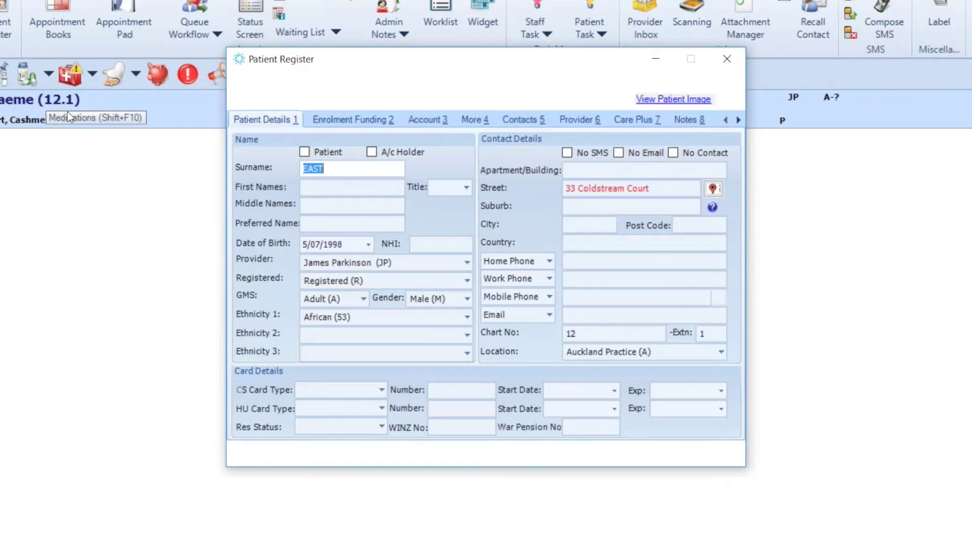
Step: Change the patient's chart number to match the relative's, set the extension to 2, and save without validating the address
left_click_drag(580, 335, 566, 334)
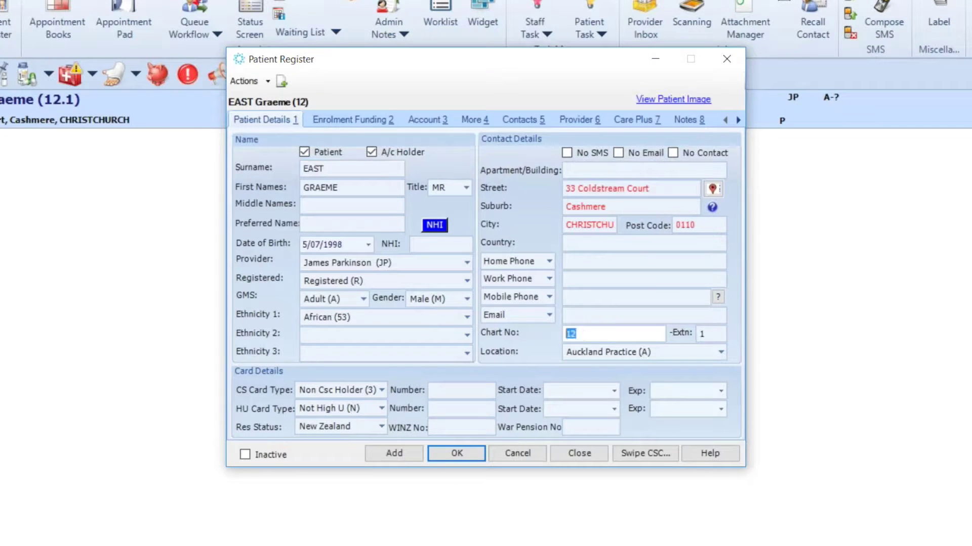
key("BackSpace")
type("13")
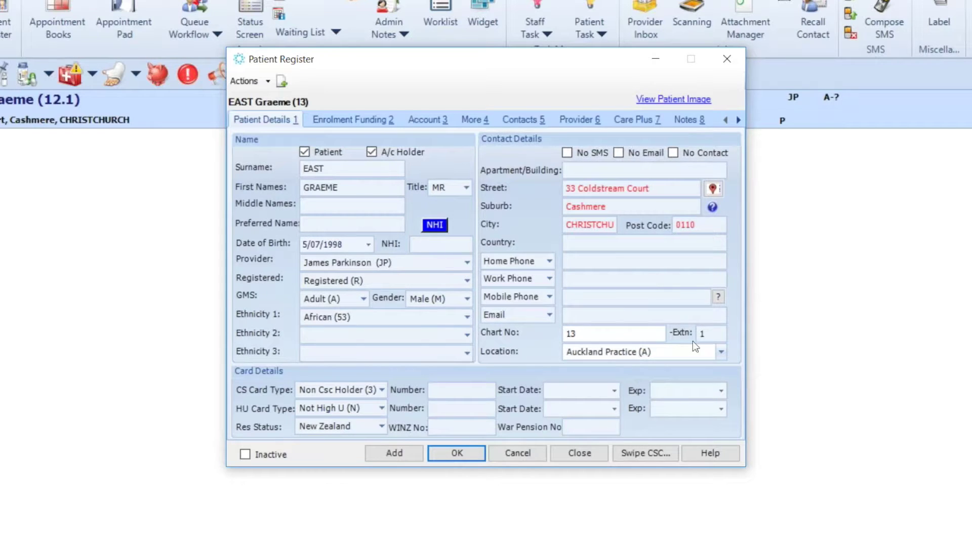
left_click(707, 333)
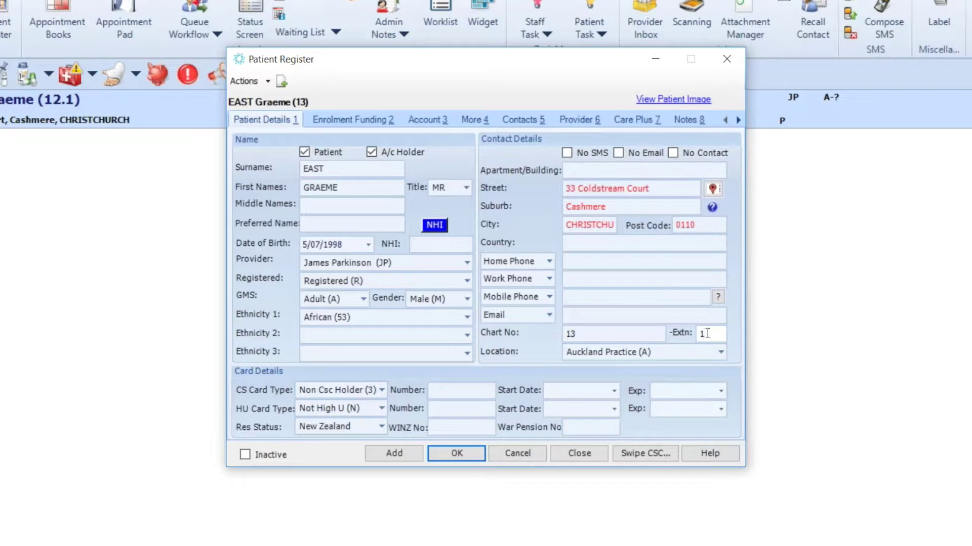
type("2")
left_click(469, 453)
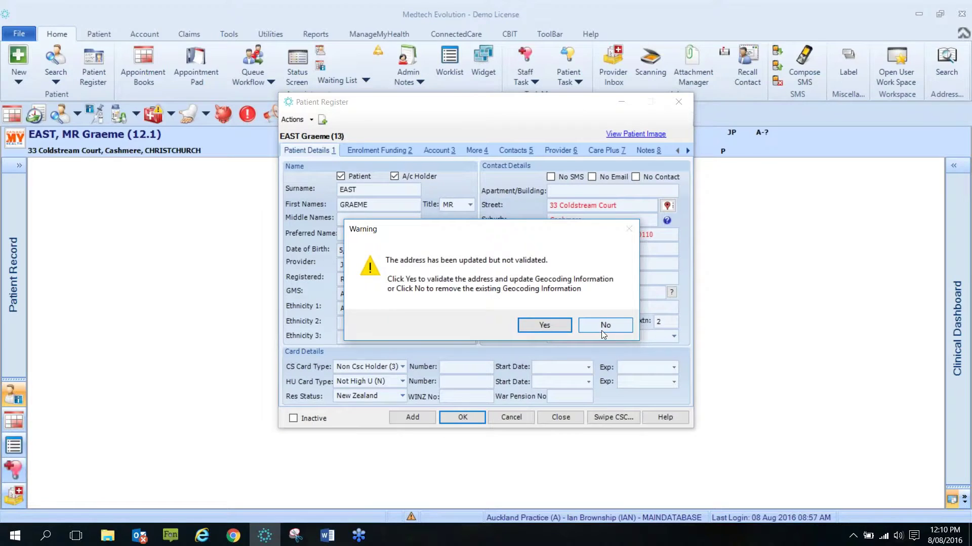
left_click(604, 325)
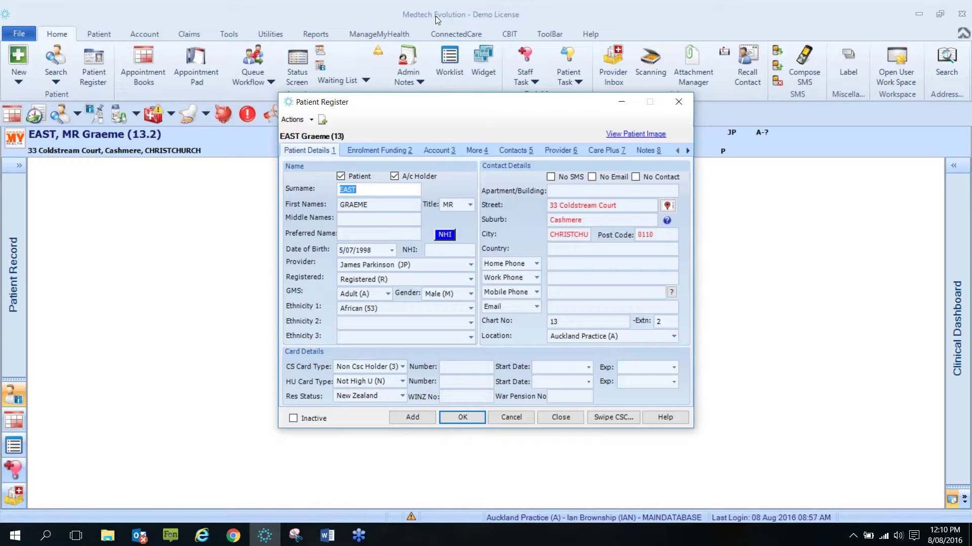
left_click(675, 104)
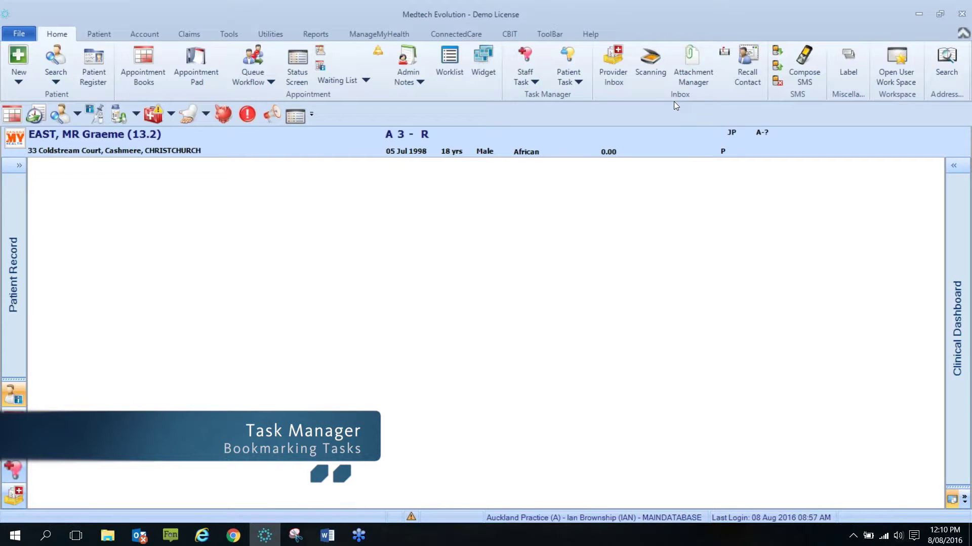
Step: Bookmark the repeat xray reminder due Mon 11 May 2015 in the staff task list, then close the list
left_click(519, 59)
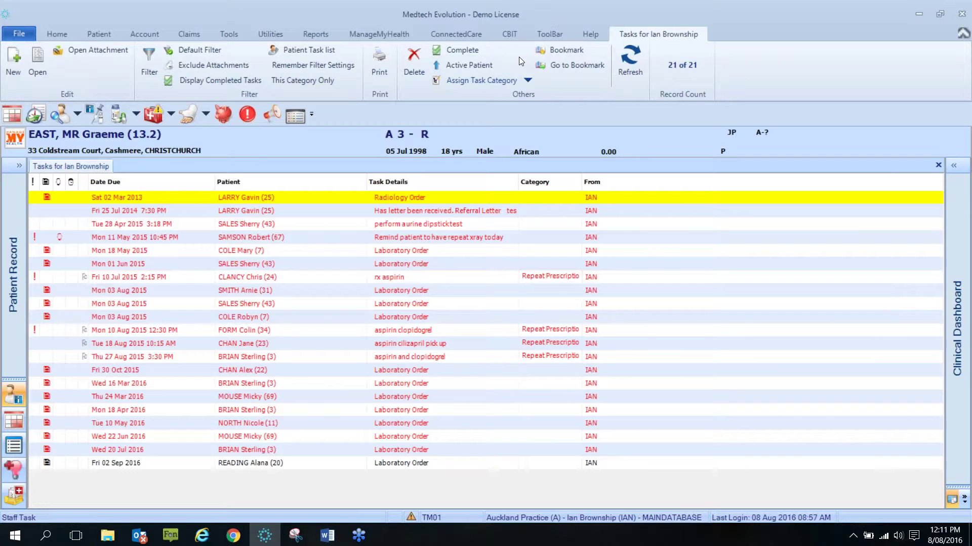
left_click(214, 238)
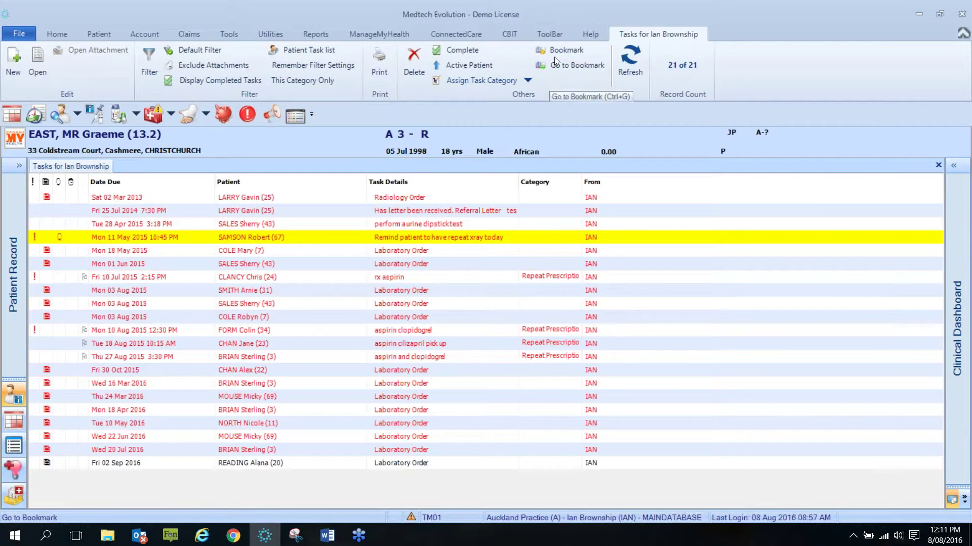
left_click(327, 319)
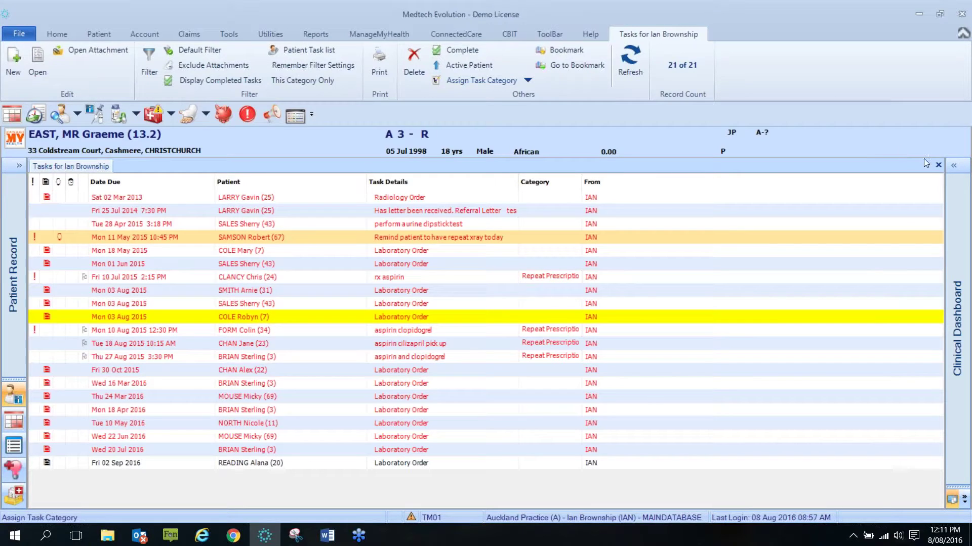
left_click(938, 166)
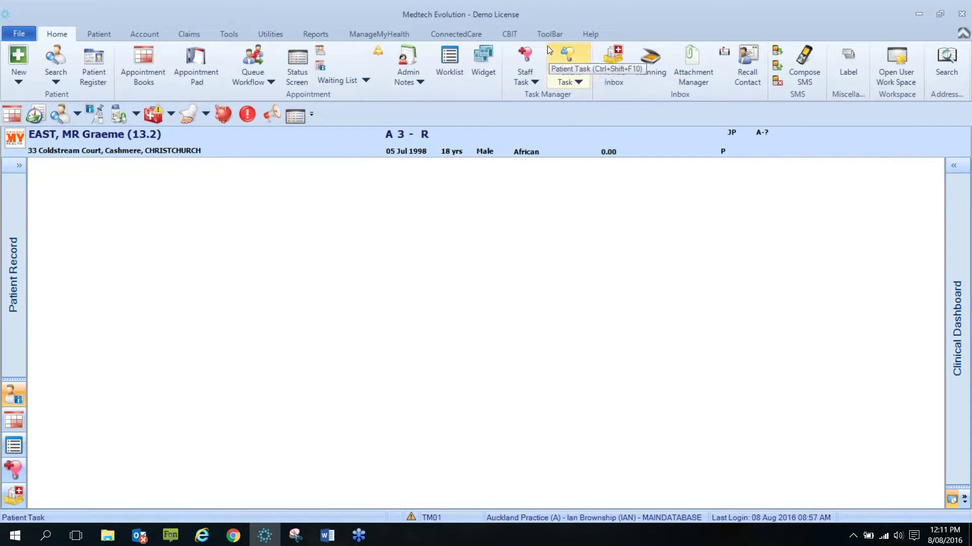
Step: Reopen the staff task list and examine the category options for a new task, leaving the task unsaved
left_click(527, 57)
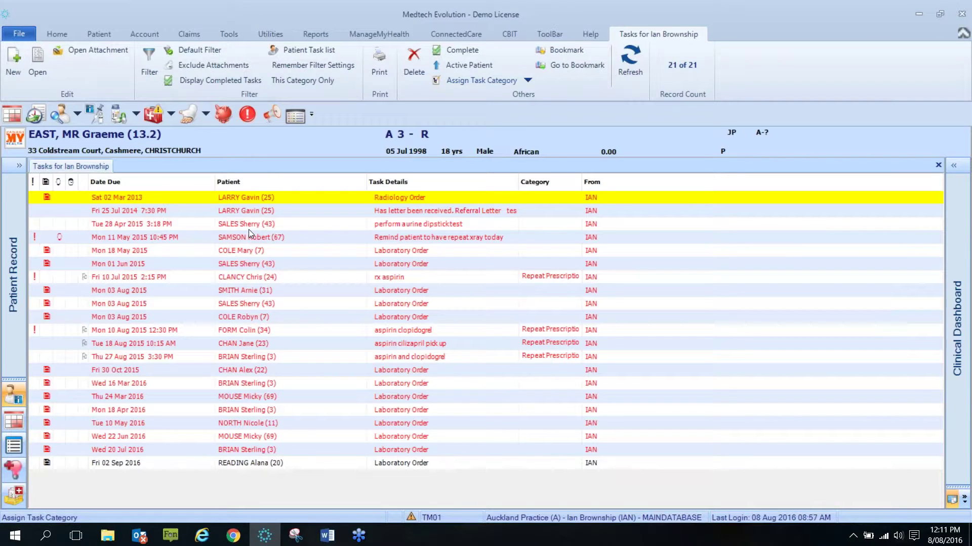
left_click(16, 58)
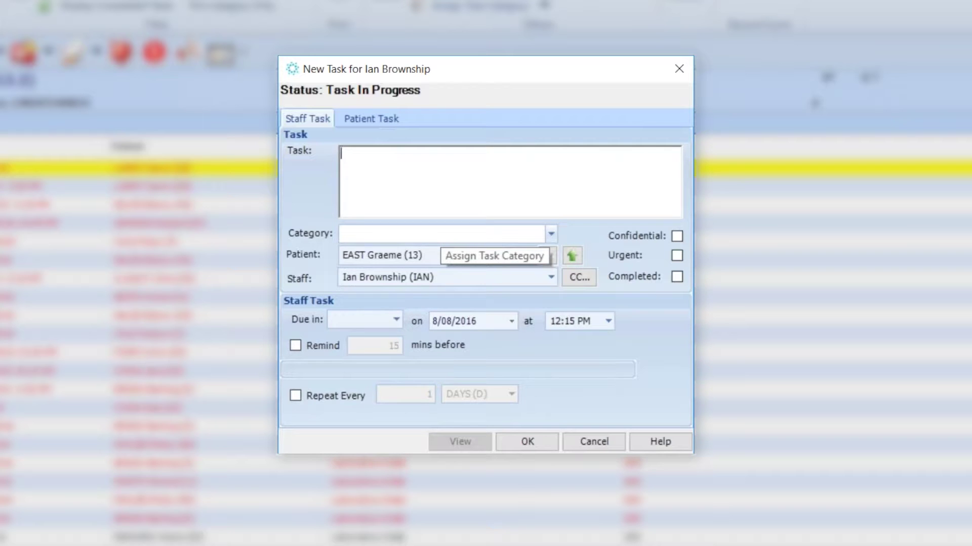
left_click(550, 236)
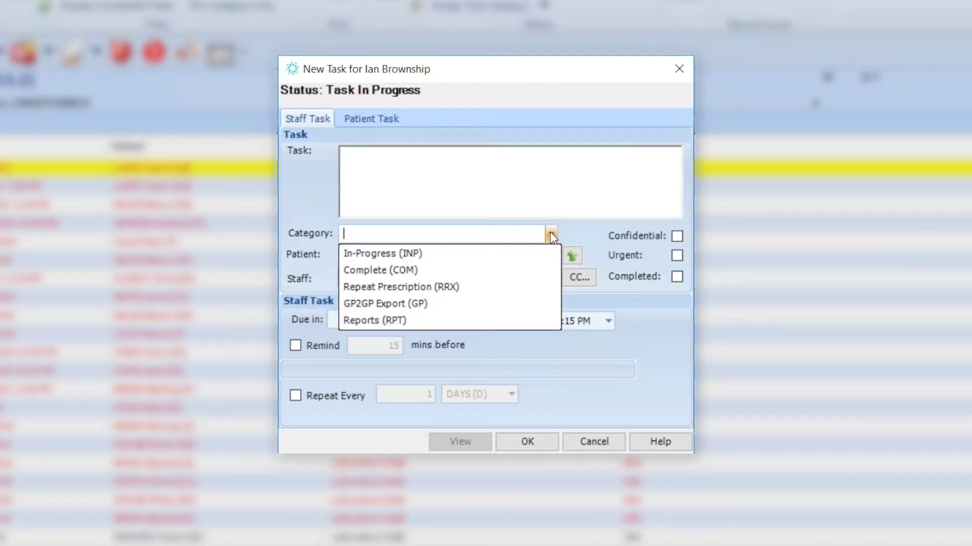
left_click(679, 77)
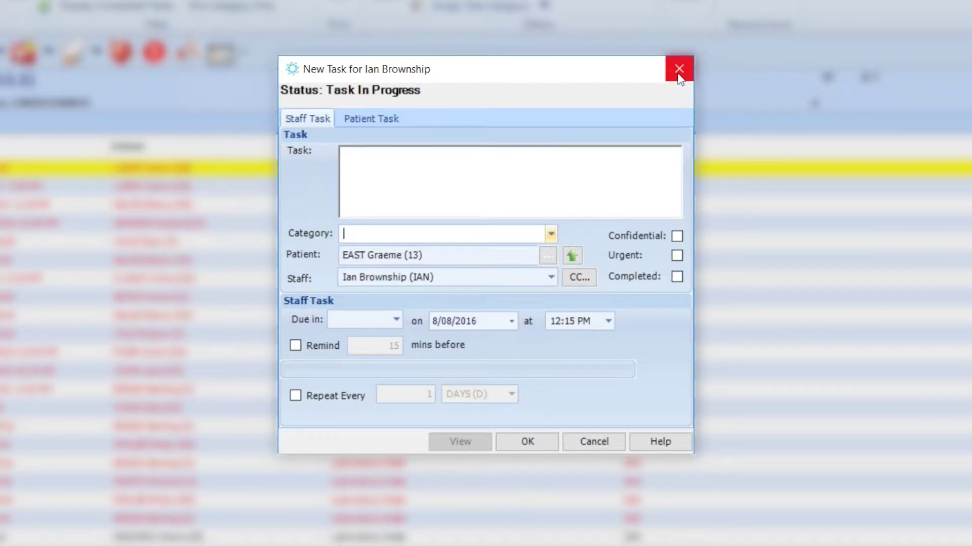
left_click(679, 75)
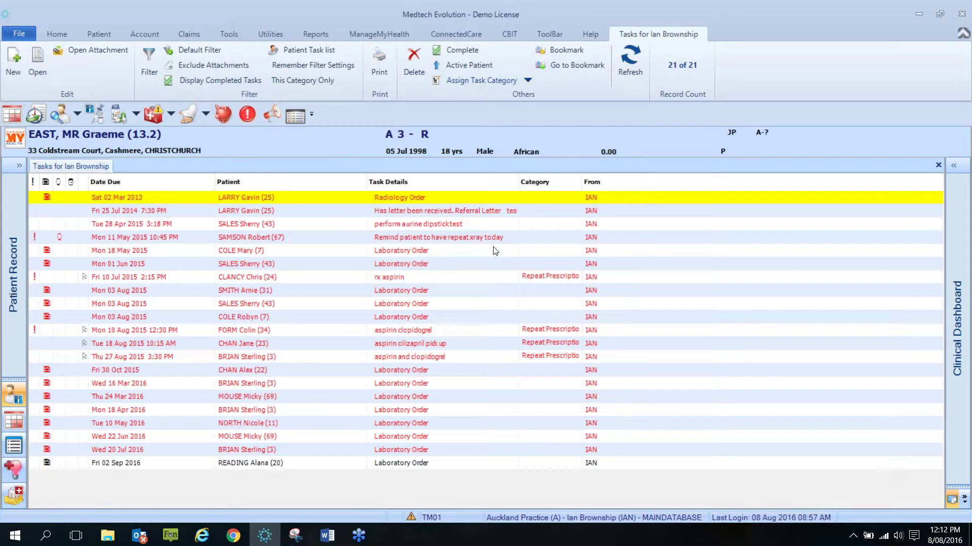
Step: Filter the staff tasks to the Repeat Prescription category only, then restore the default filter
left_click(554, 279)
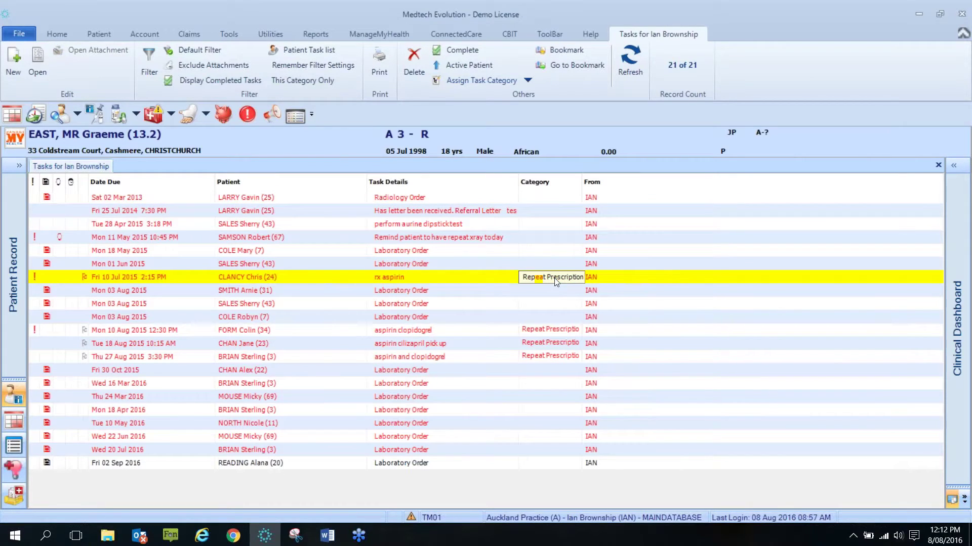
left_click(315, 85)
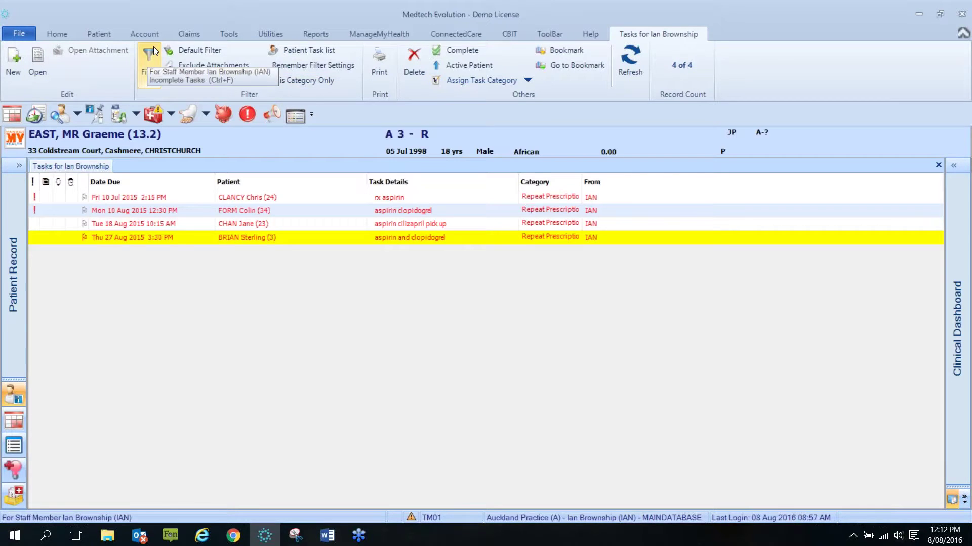
left_click(190, 45)
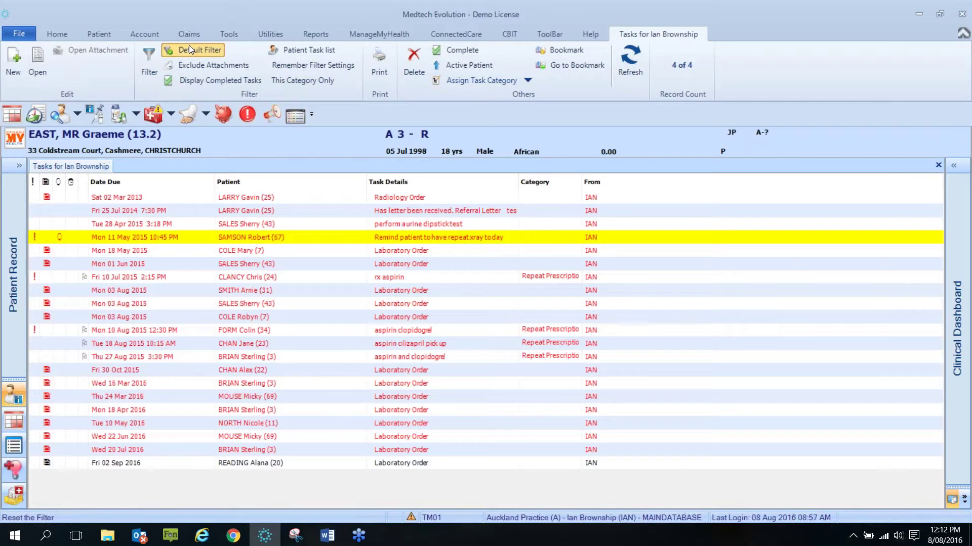
Step: Sort the staff tasks by patient, then return them to date due order
left_click(230, 180)
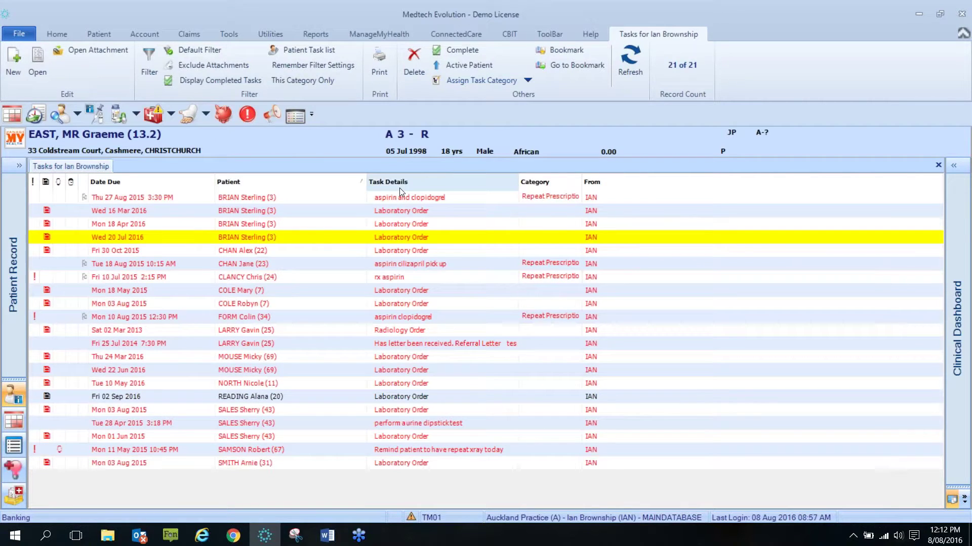
left_click(123, 183)
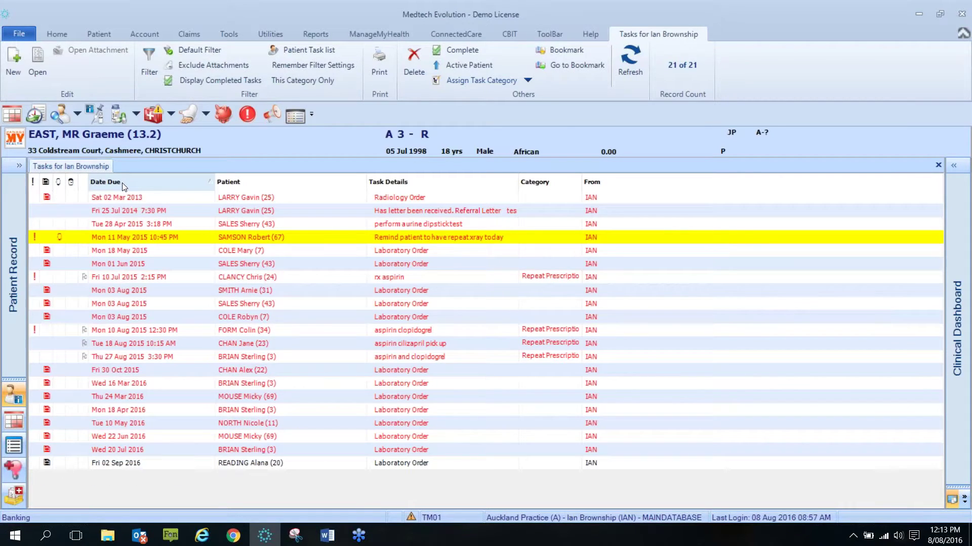
Step: Open the current patient's medications and start a new medication entry
left_click(99, 36)
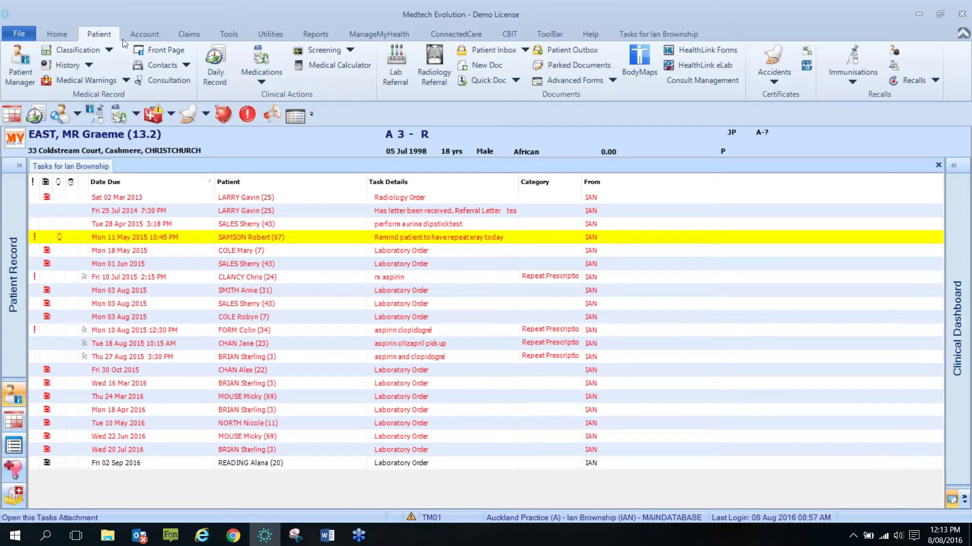
left_click(273, 62)
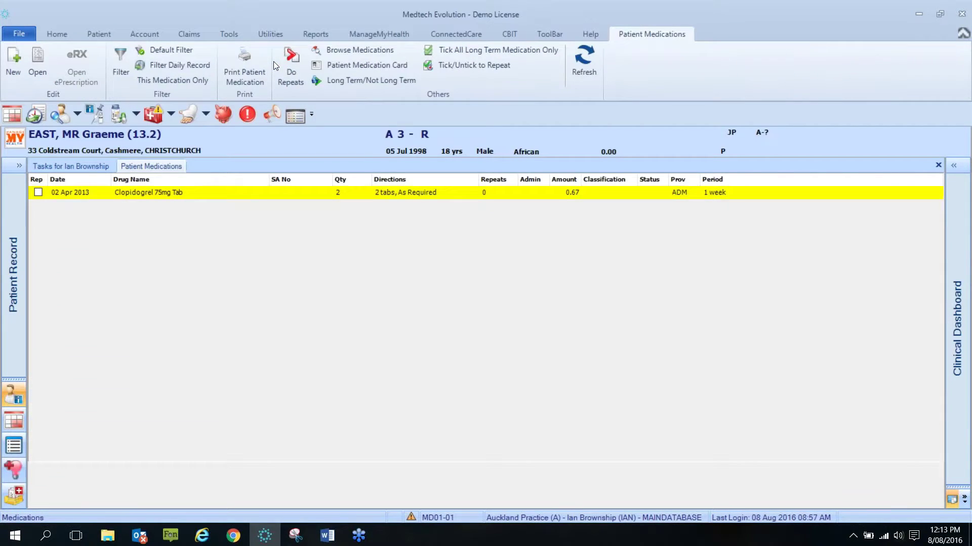
left_click(20, 56)
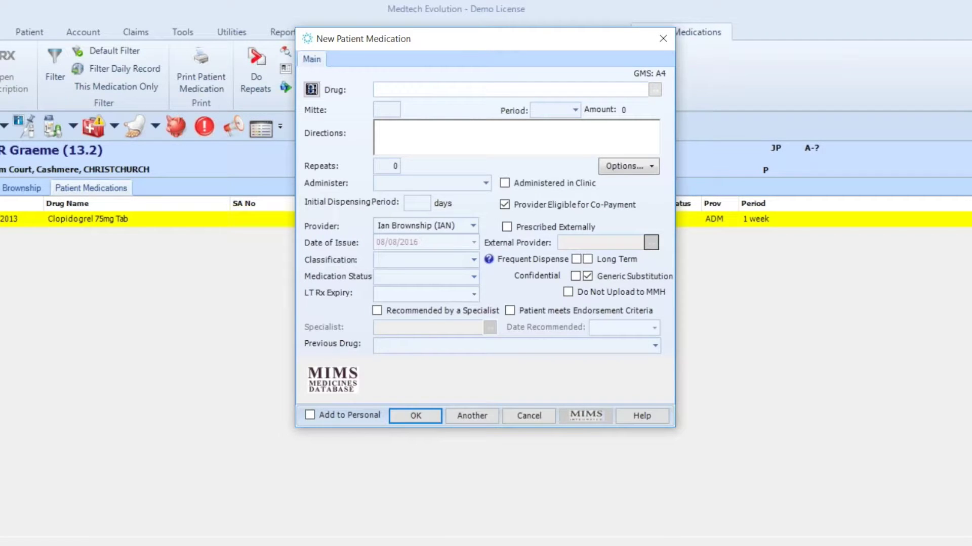
Step: Search the drug database for PANADOL and choose Panadol 125mg Supp as the drug for the new medication
type("pandol")
key("Return")
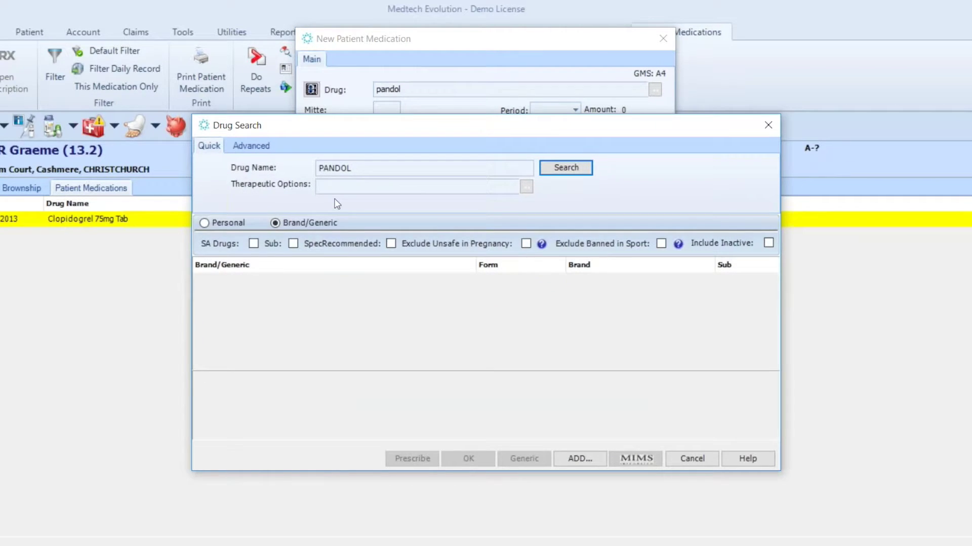
left_click(336, 169)
left_click(337, 169)
type("A")
key("Return")
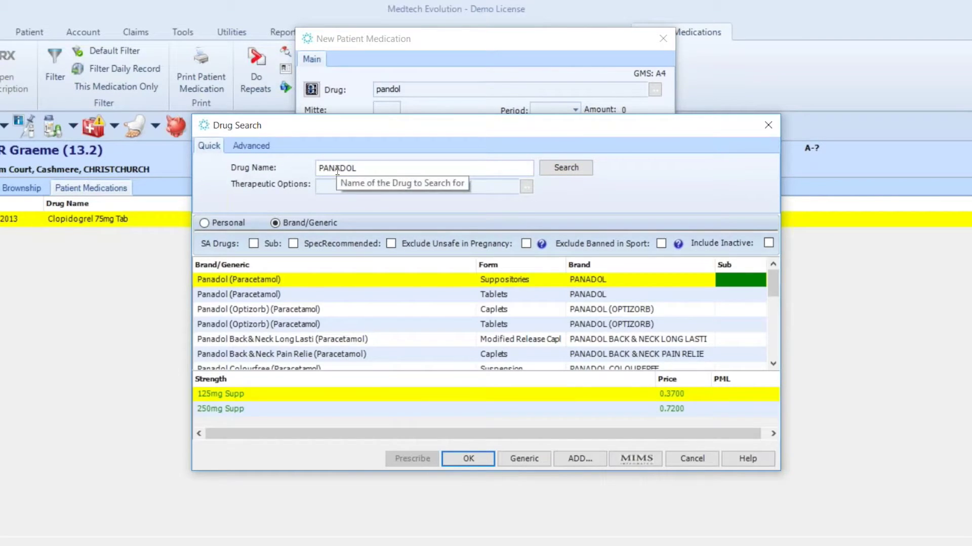
key("Return")
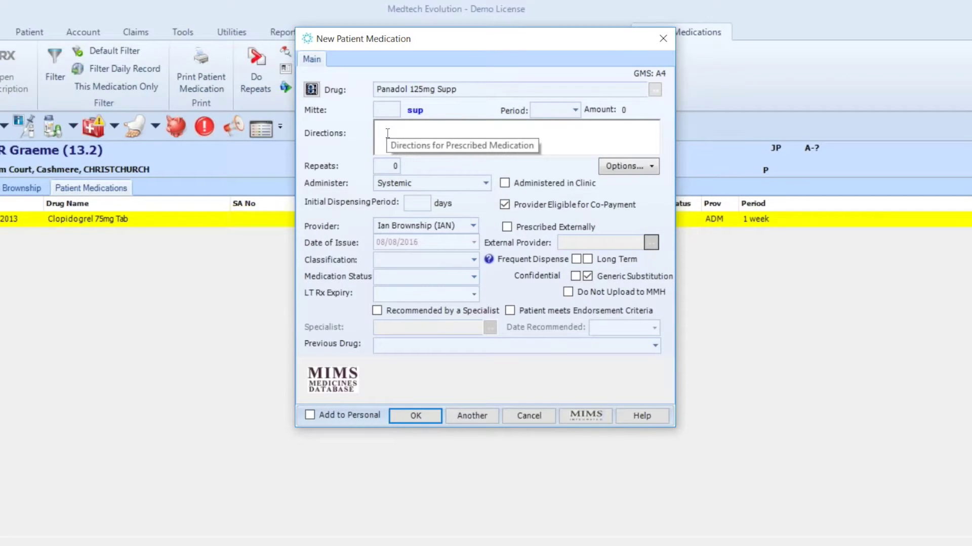
Step: Switch the medication to granular prescribing and set dosage 1, frequency Twice Daily (BD) and Mitte 10
left_click(312, 90)
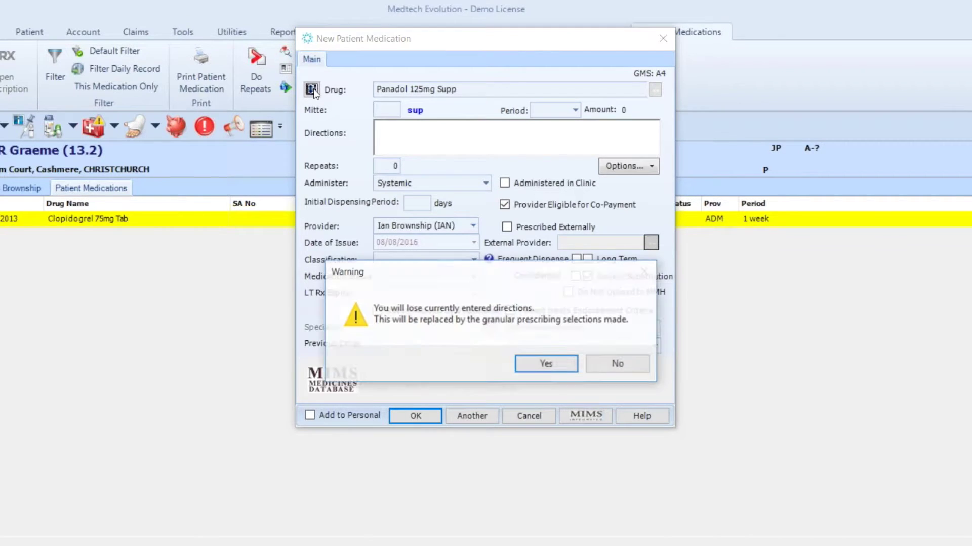
left_click(552, 364)
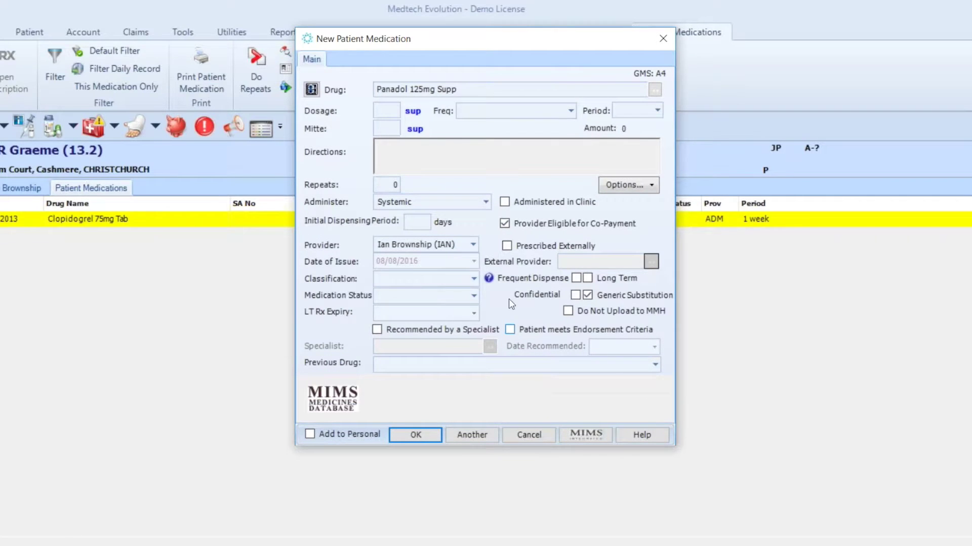
left_click(556, 111)
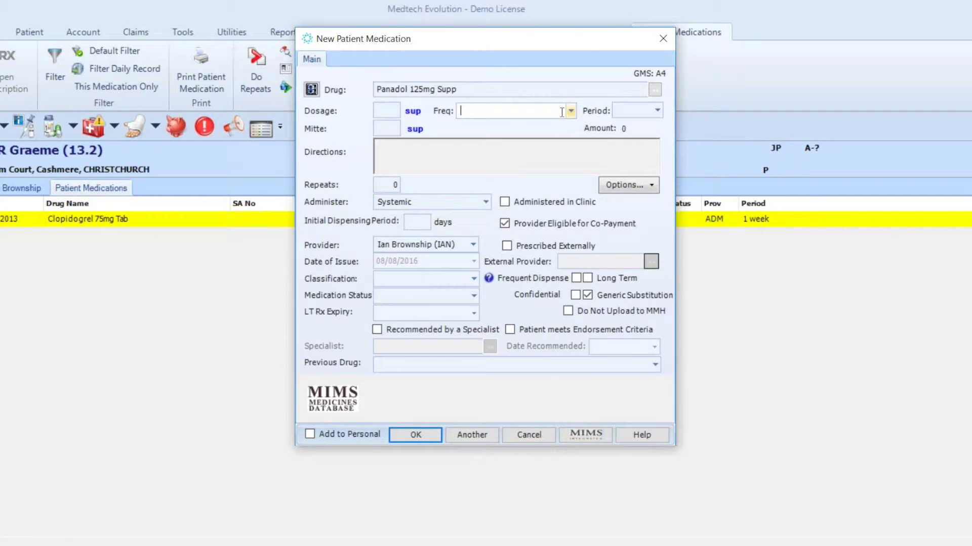
left_click(570, 111)
left_click(558, 125)
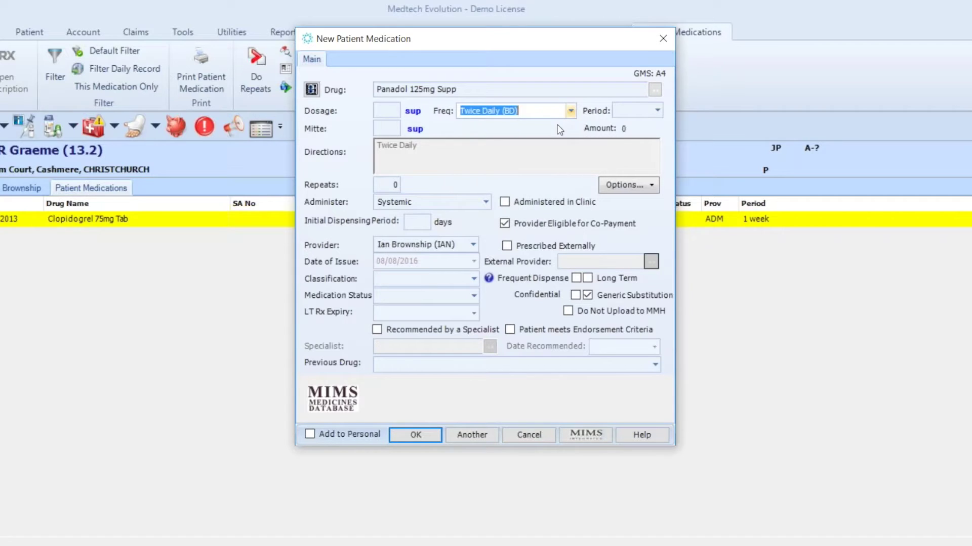
left_click(383, 111)
type("1")
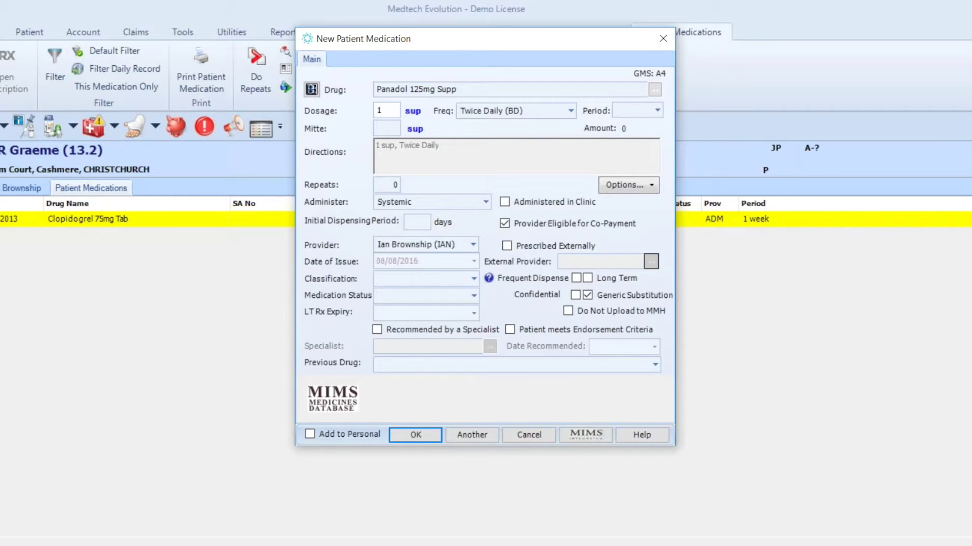
type("10")
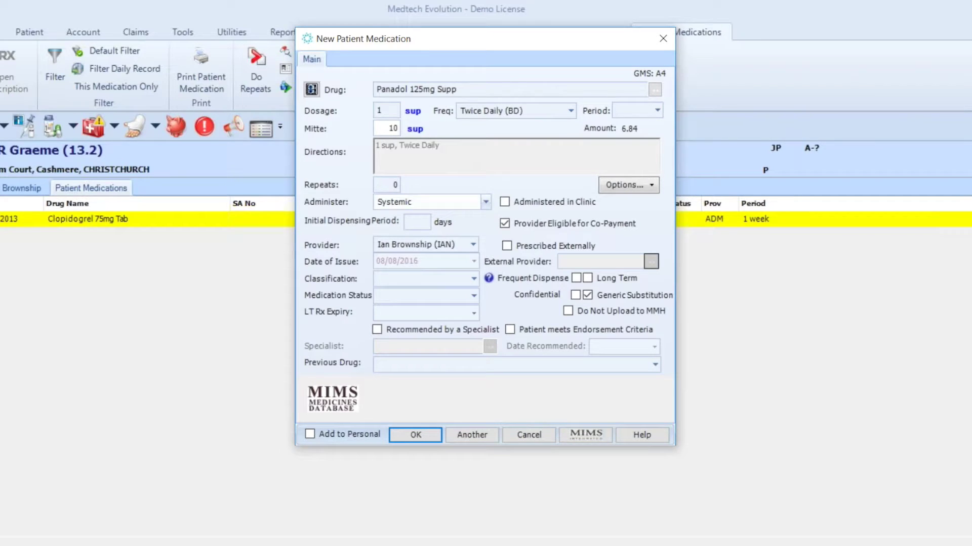
Step: Set the period to 2 weeks, return to free-text directions and append "with food and before bed"
left_click(658, 110)
left_click(645, 140)
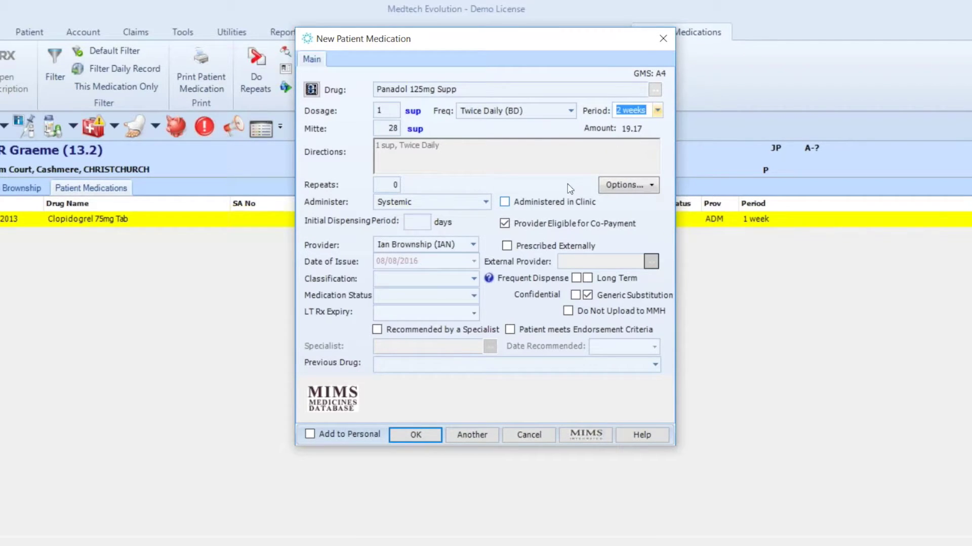
left_click(313, 90)
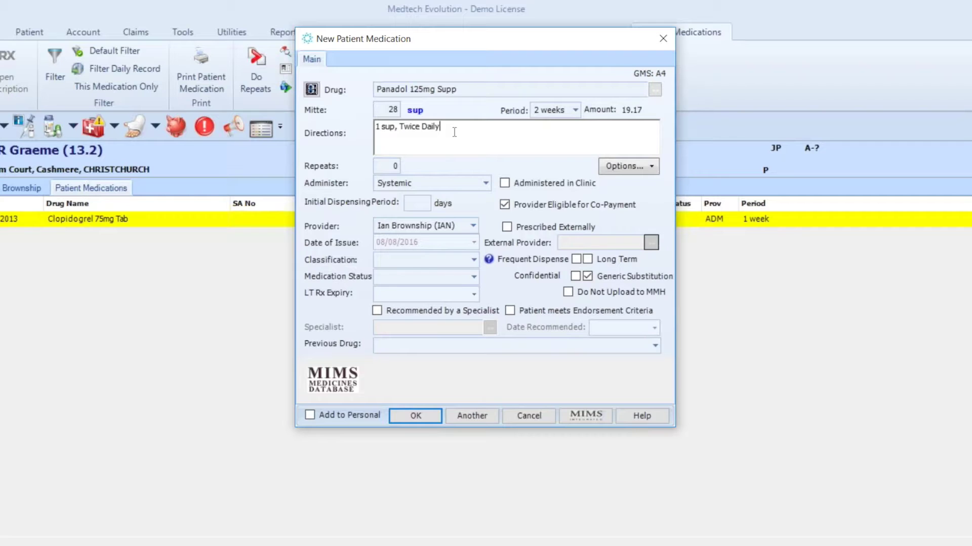
type("with food and before bed")
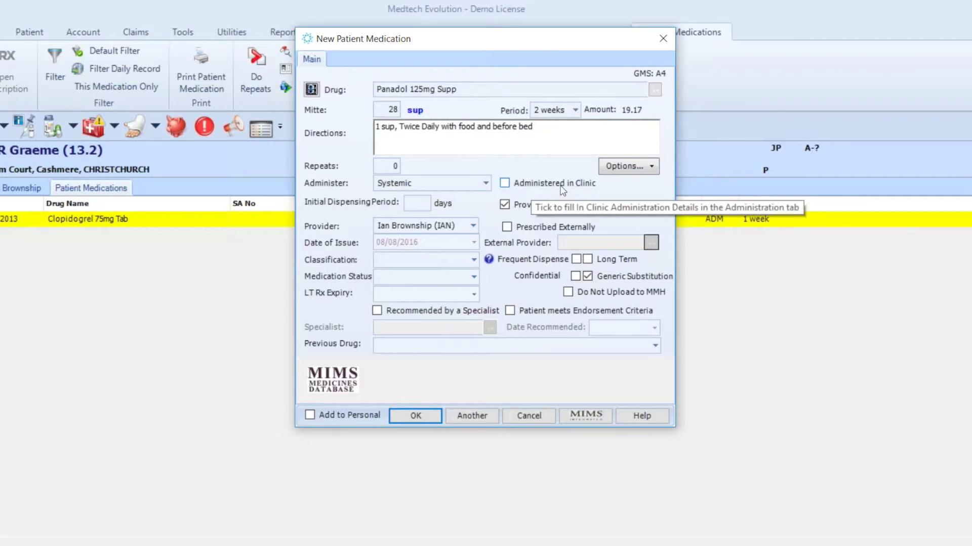
Step: Mark the medication as administered in clinic and view its administration details, closing the entry without saving
left_click(505, 185)
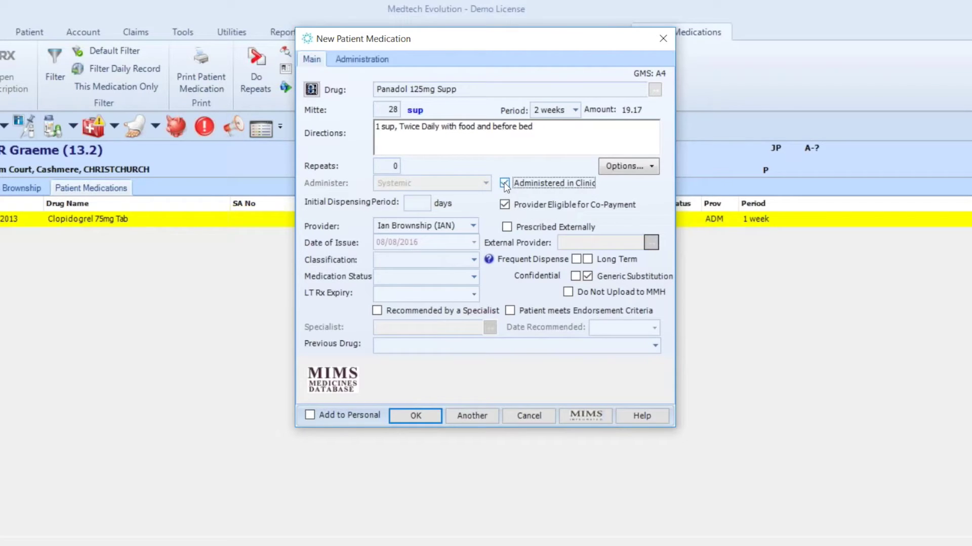
left_click(359, 60)
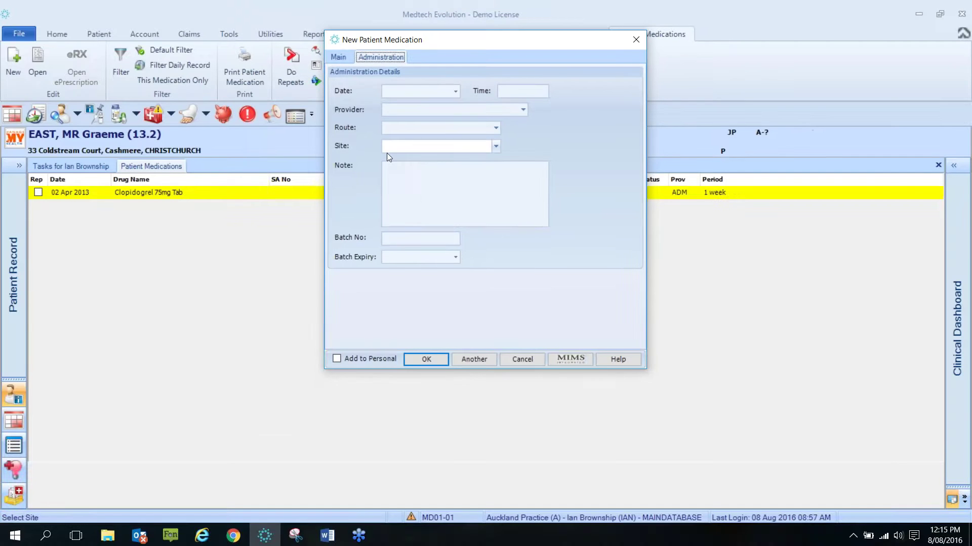
left_click(663, 38)
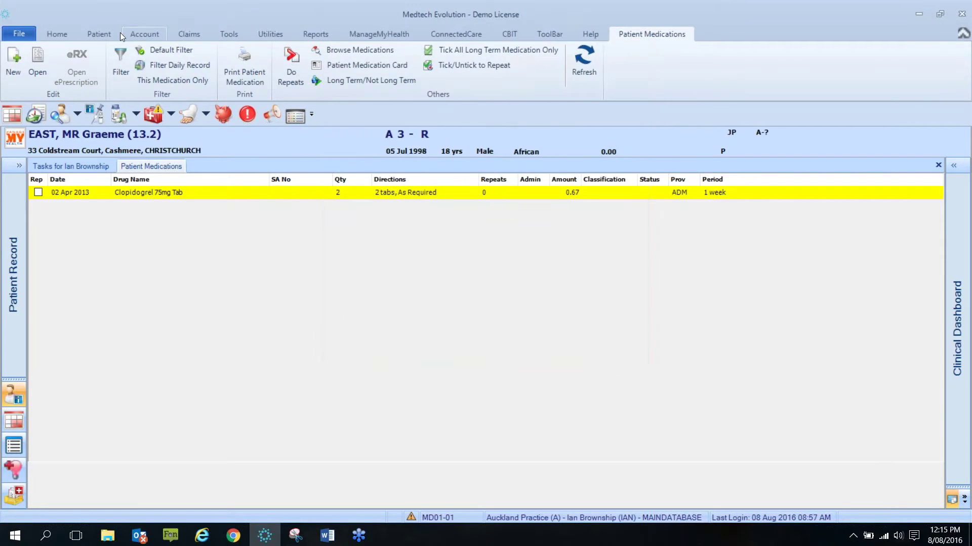
Step: Open a new consultation for the patient and examine the context actions offered in the Subjective notes
left_click(101, 35)
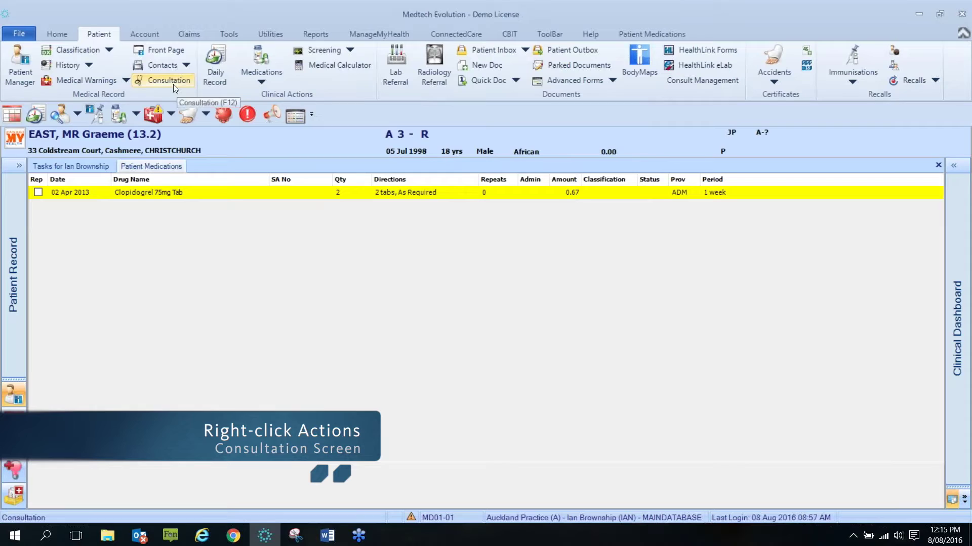
left_click(160, 83)
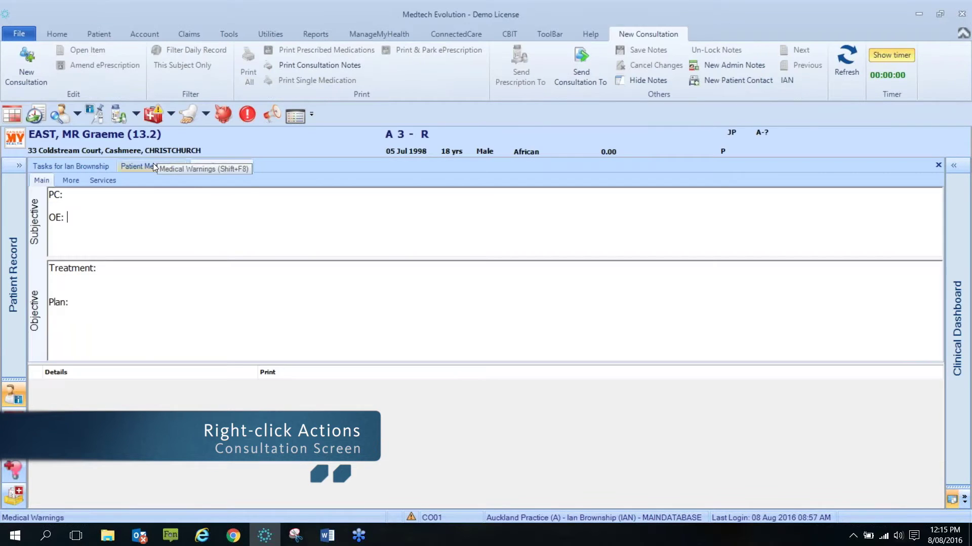
right_click(125, 219)
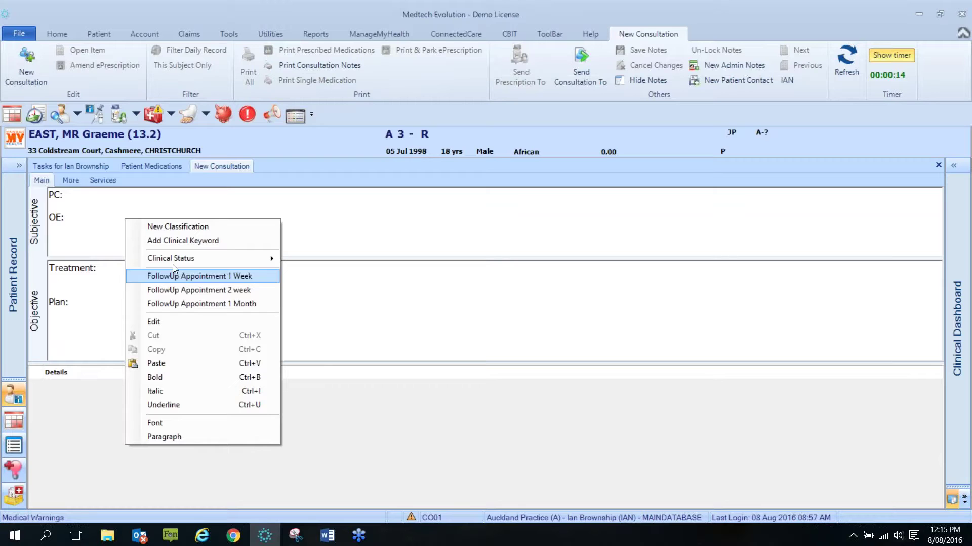
Step: Start a lab referral for the patient and apply the Diabetes Check macro to its services
left_click(99, 34)
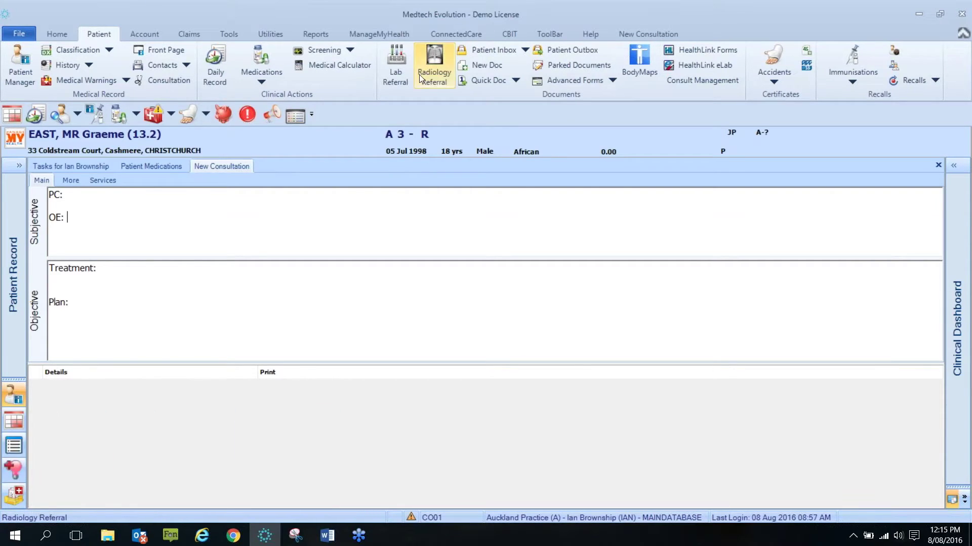
left_click(393, 74)
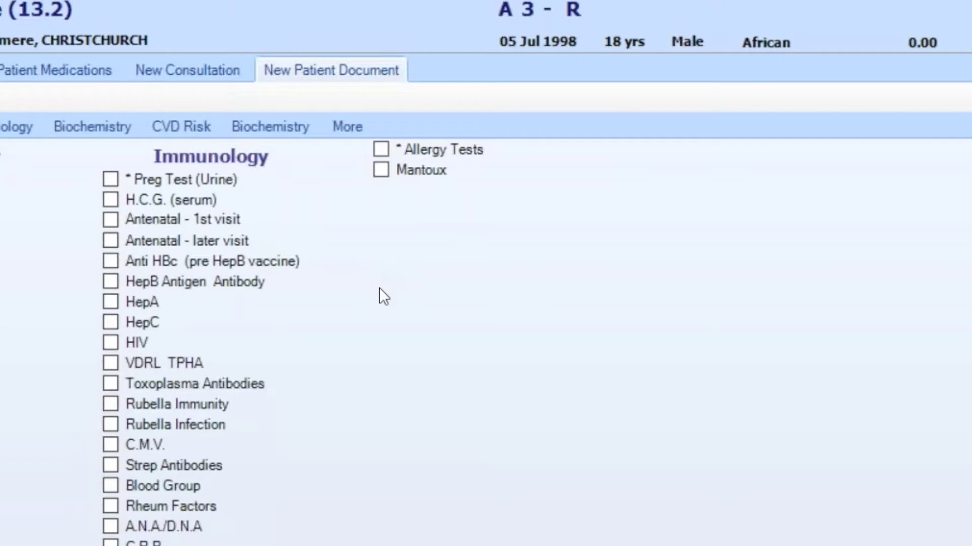
right_click(322, 281)
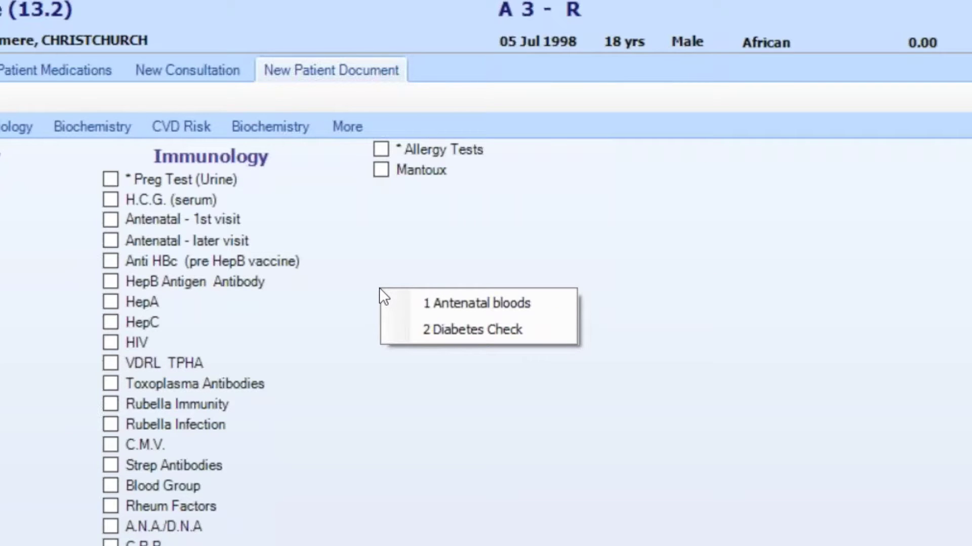
left_click(444, 331)
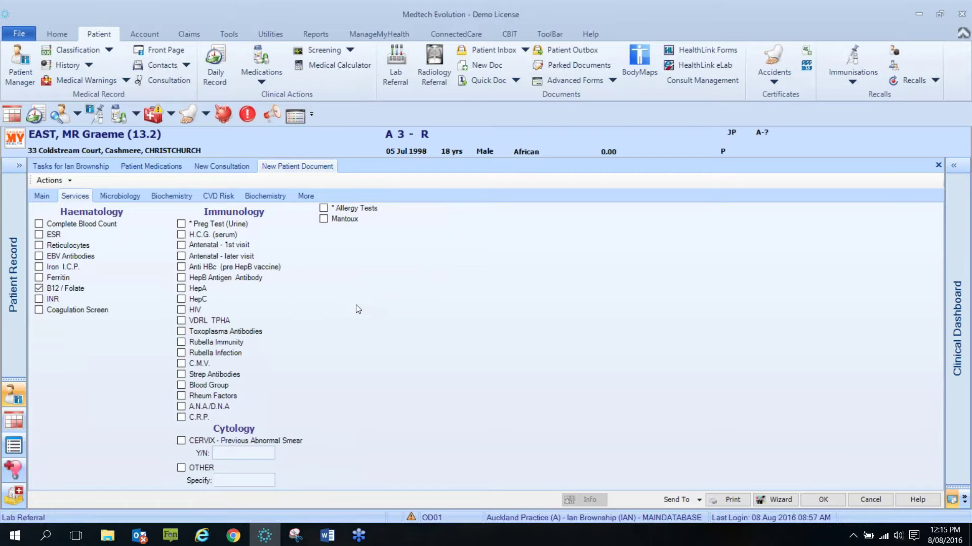
Step: Examine the laboratory order's document text and the tests ticked across the Services, Microbiology and Biochemistry pages
left_click(39, 198)
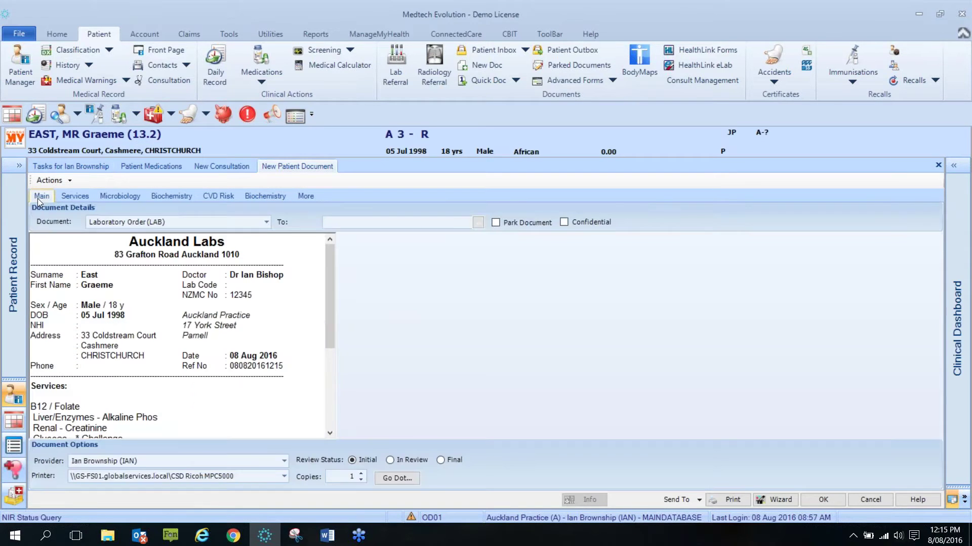
left_click_drag(329, 314, 326, 347)
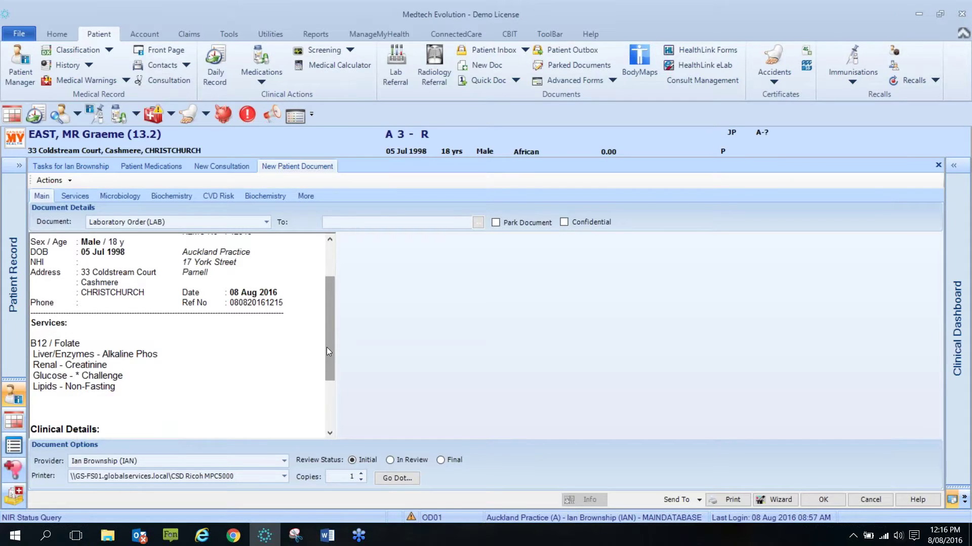
left_click(77, 196)
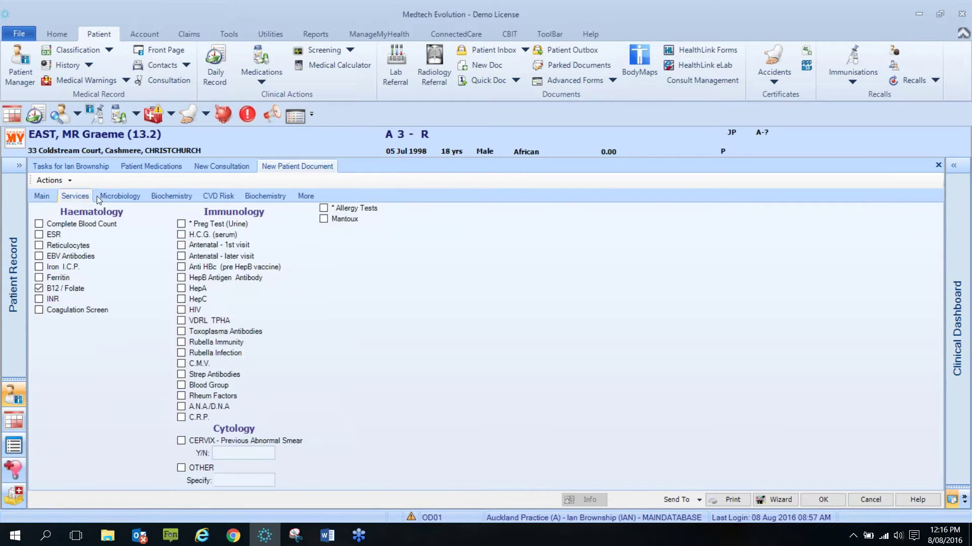
left_click(120, 197)
left_click(157, 199)
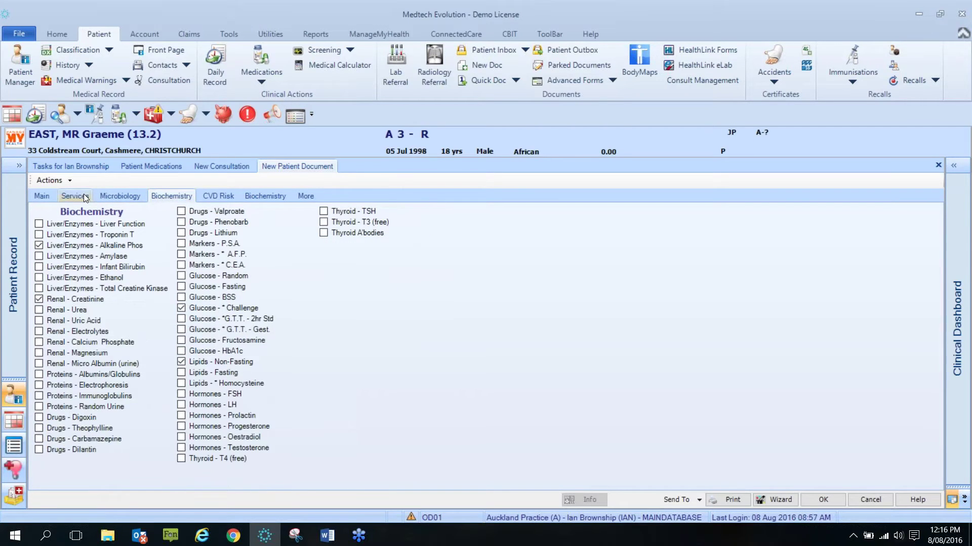
left_click(66, 200)
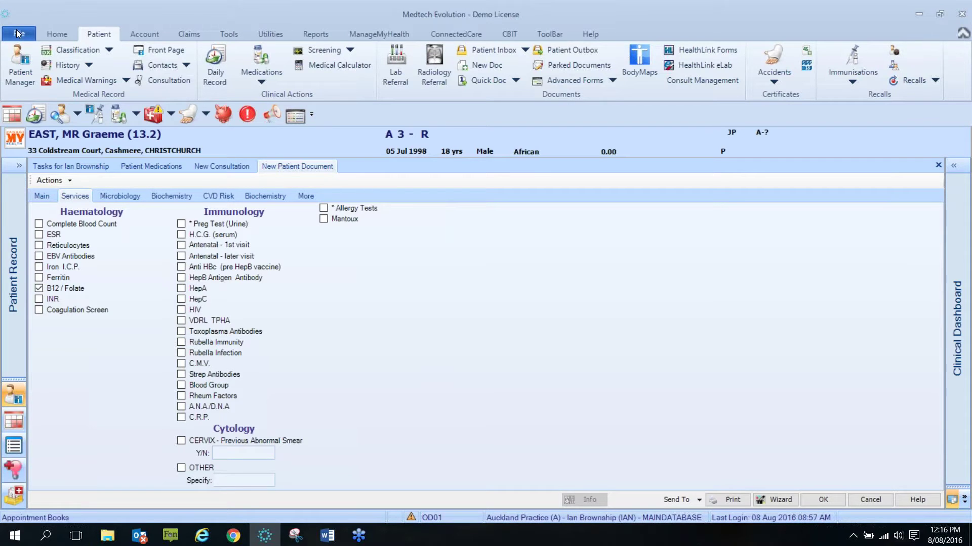
Step: Open the Referral Macro list within the In/Outbox setup options
key("alt+f")
left_click(298, 252)
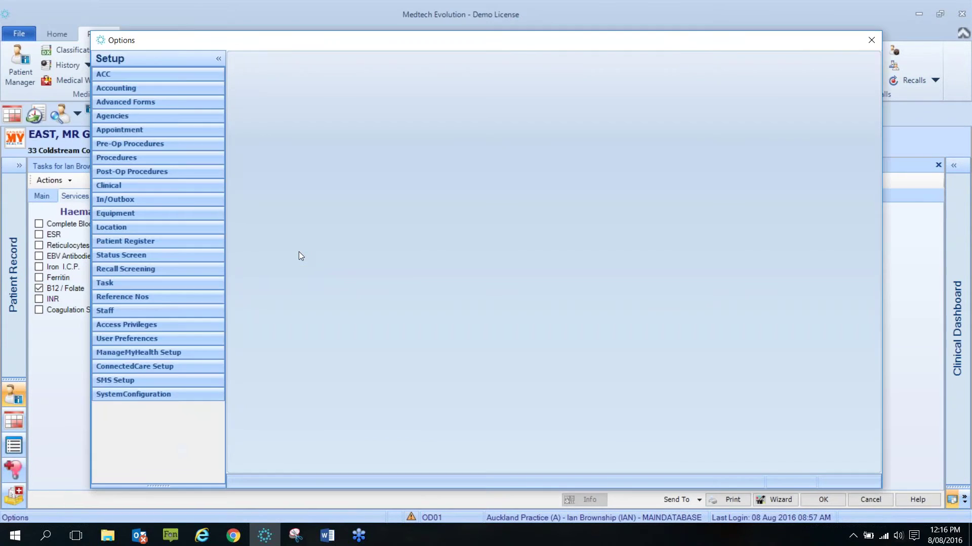
left_click(169, 201)
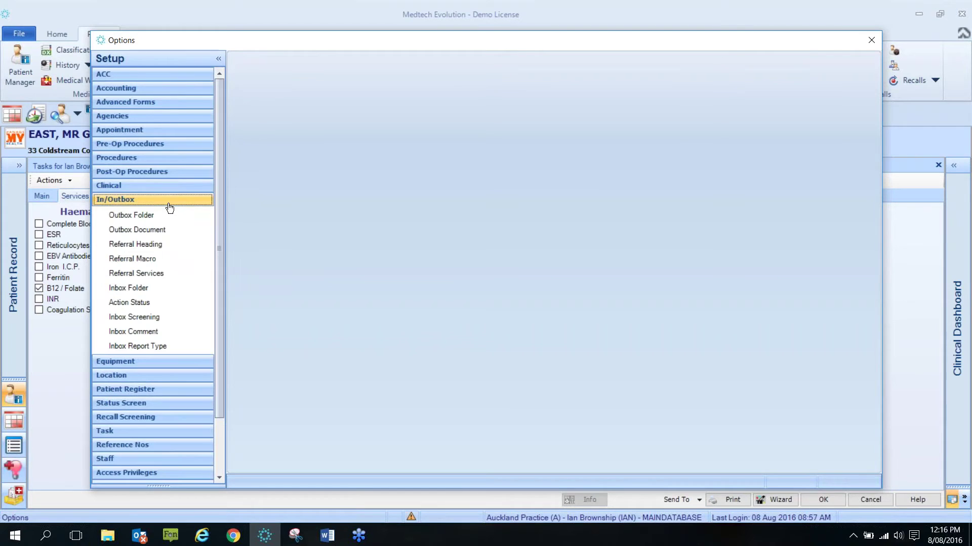
left_click(149, 259)
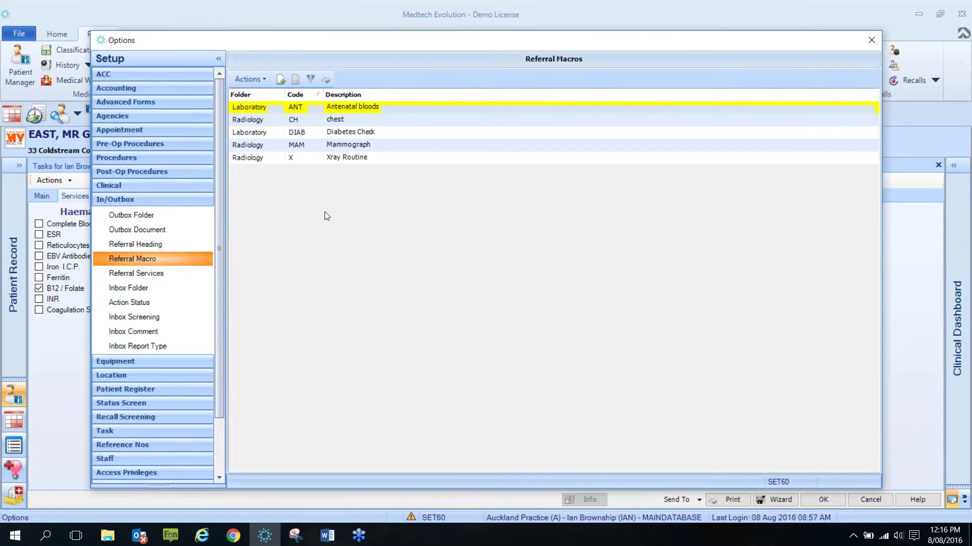
Step: Start a new referral service macro and examine its fields and folder choices, closing the form without saving
left_click(280, 79)
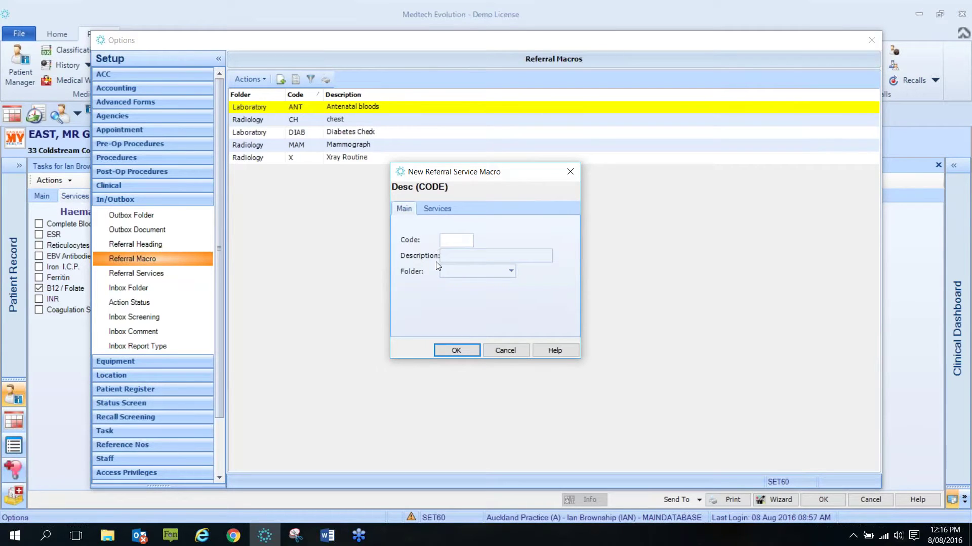
left_click(511, 271)
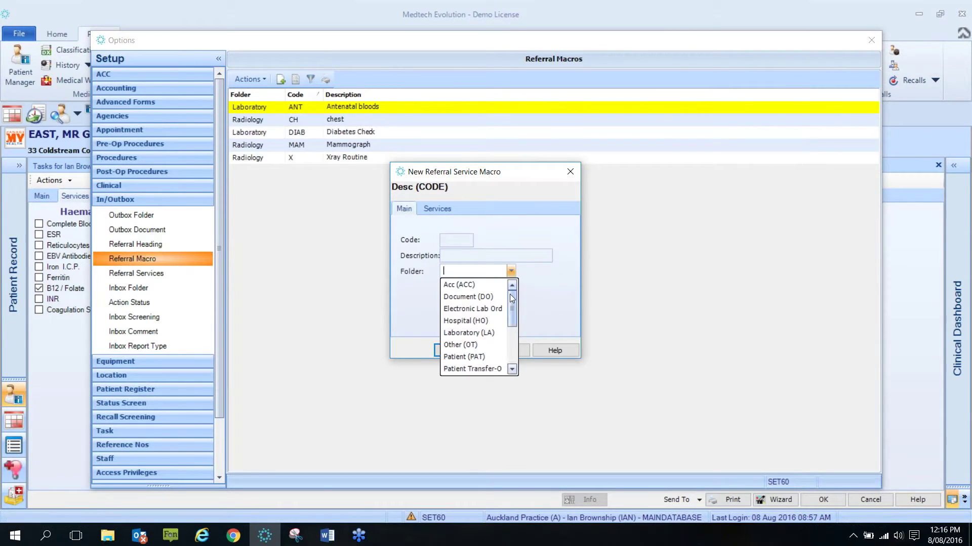
left_click(448, 212)
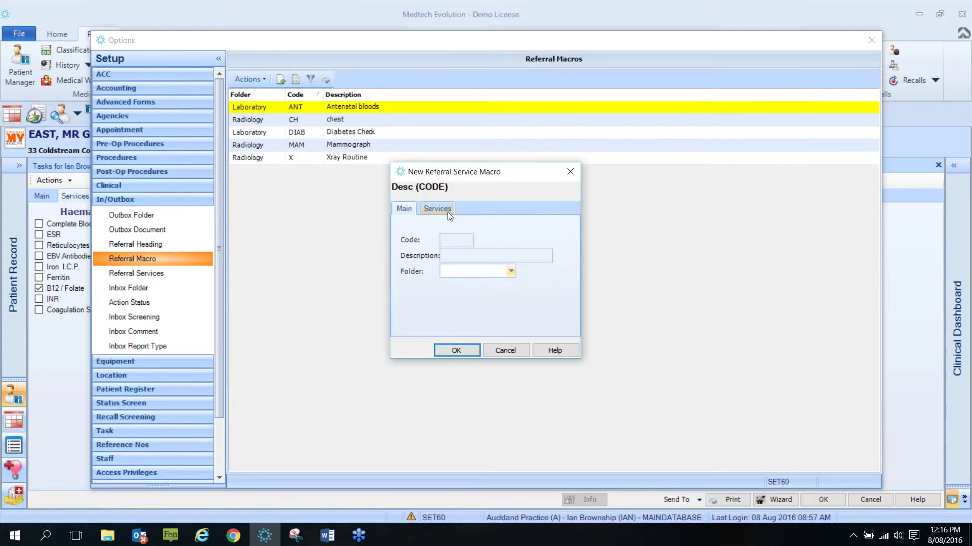
left_click(570, 172)
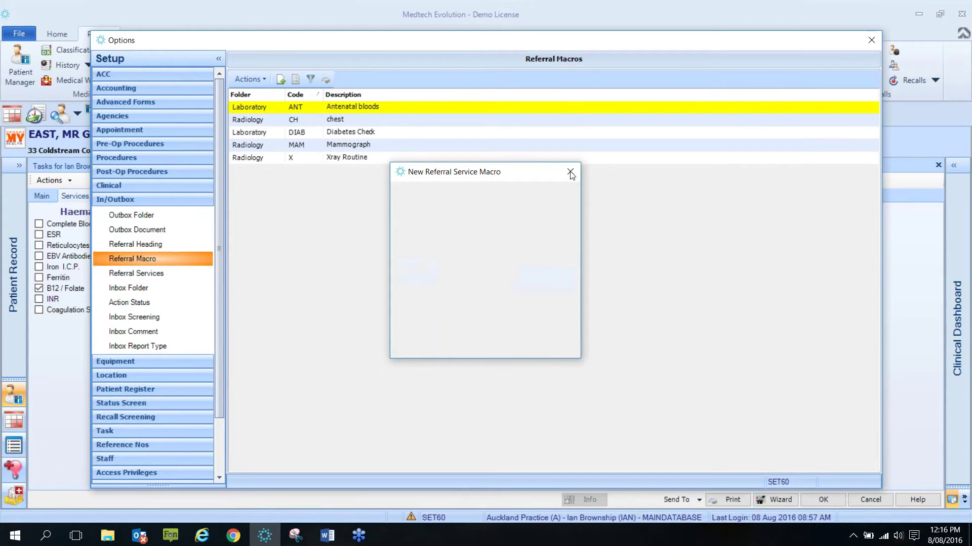
Step: Examine the services assigned to the Antenatal bloods macro, leaving the macro and the setup options without changes
double_click(291, 111)
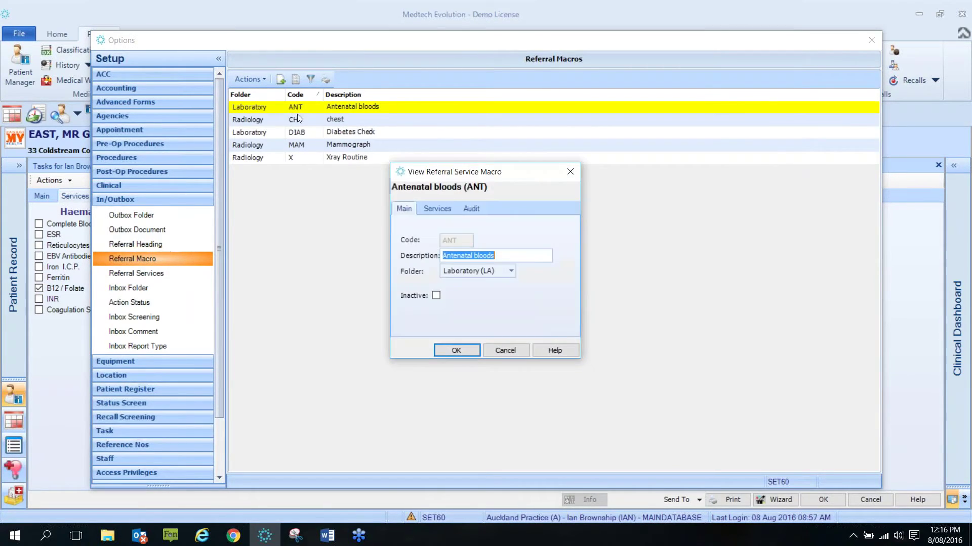
left_click(443, 214)
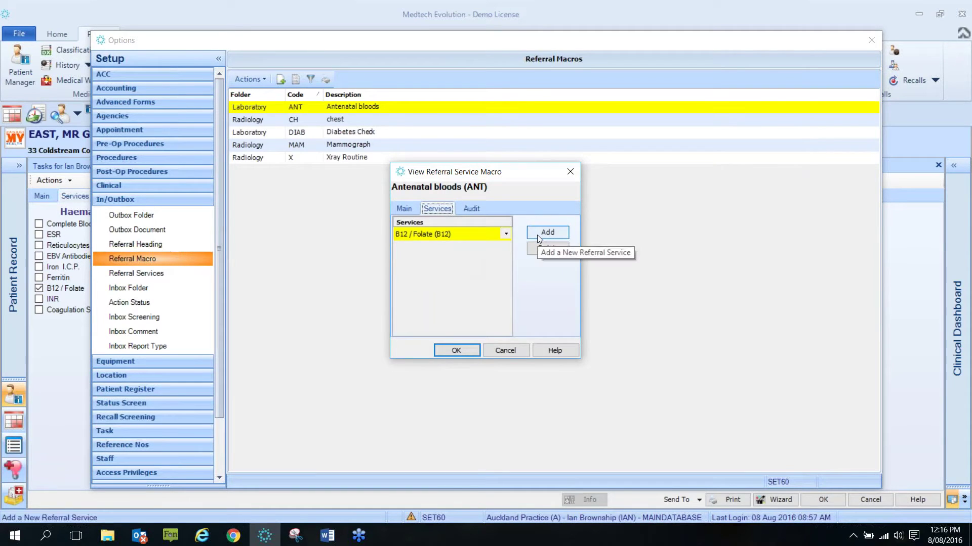
left_click(571, 172)
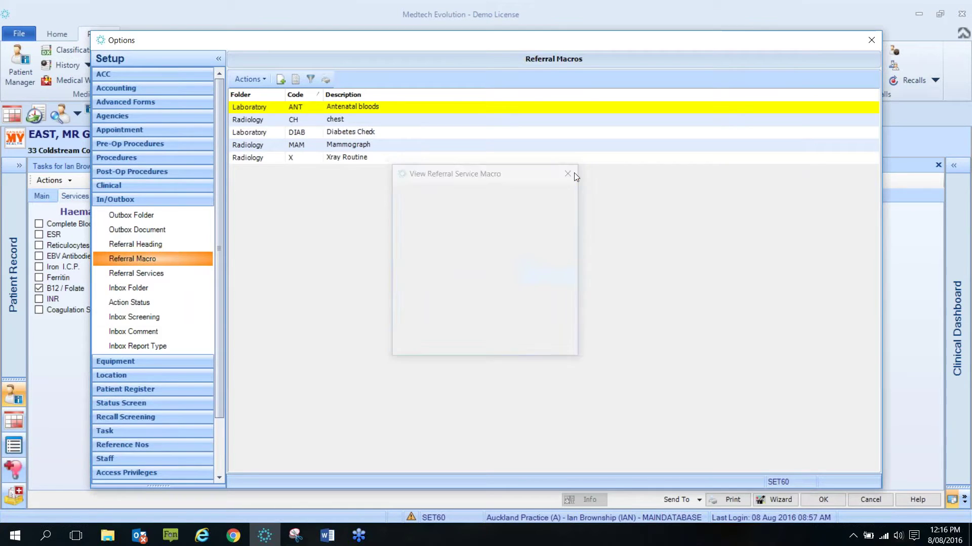
left_click(871, 40)
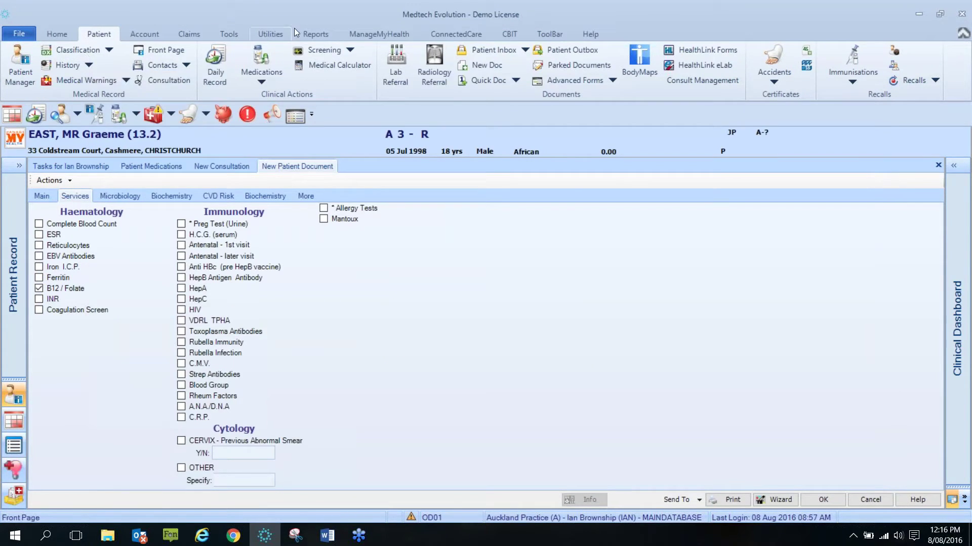
Step: Open the screening history and switch to another patient by surname search, saving the pending patient document
left_click(310, 51)
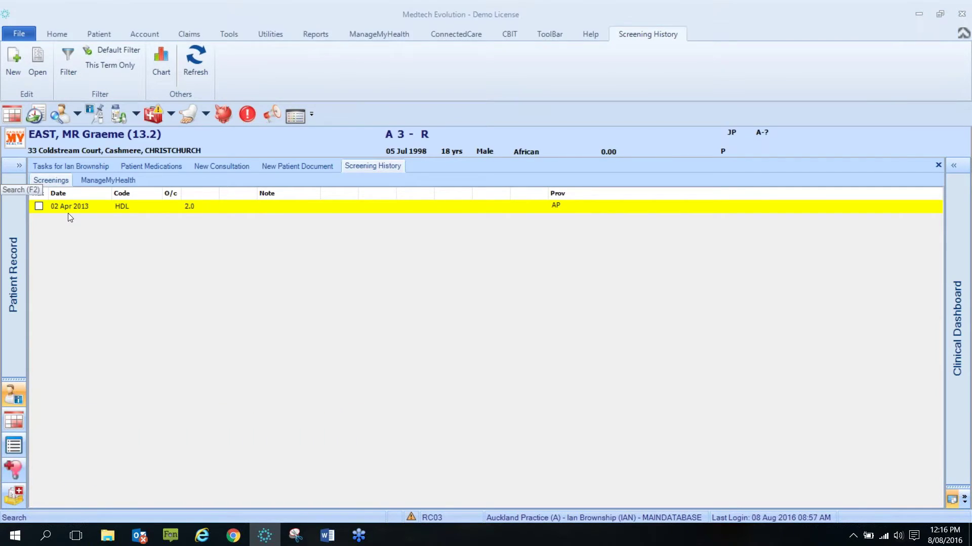
key("F2")
type("SMIT")
key("Escape")
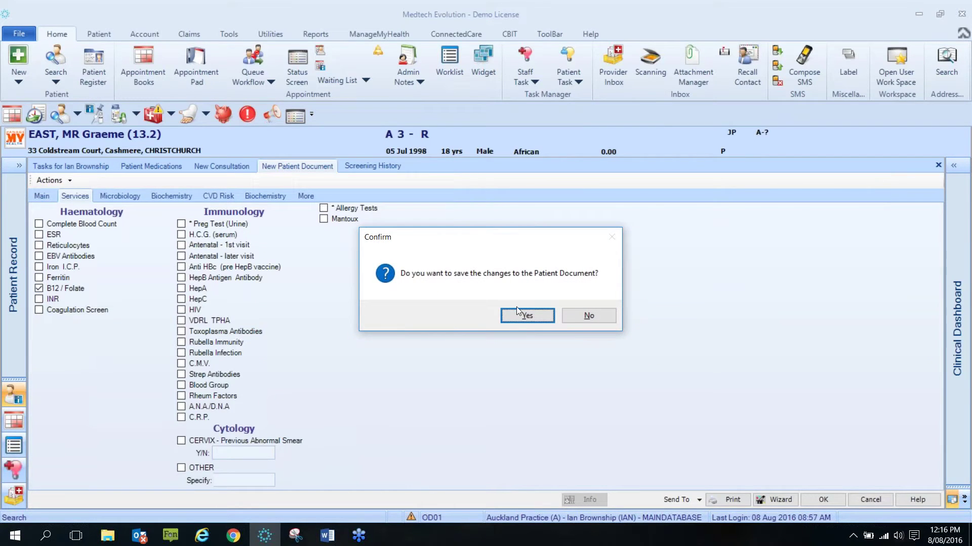
left_click(546, 314)
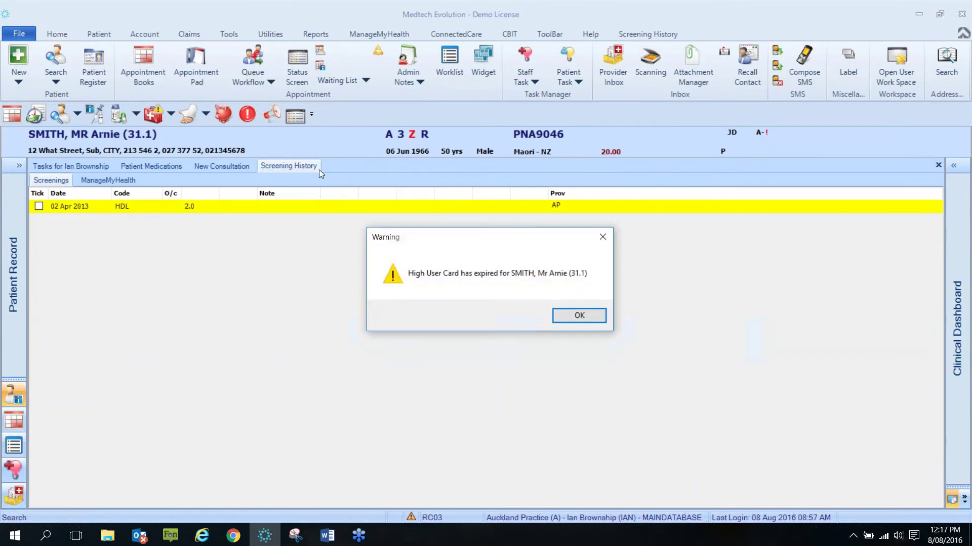
left_click(576, 319)
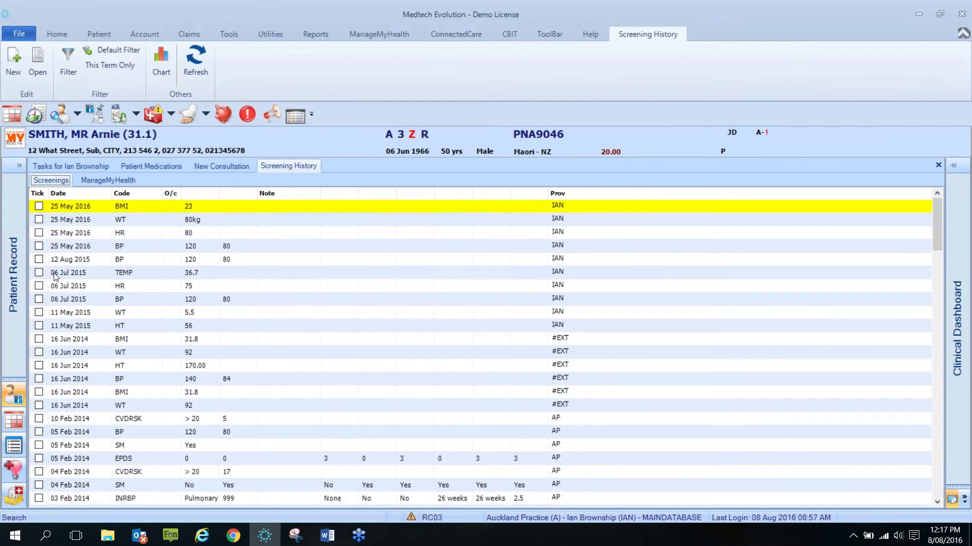
Step: Chart the patient's blood pressure screenings from the 25 May 2016 BP entry and view the systolic graph, closing both views
left_click(39, 246)
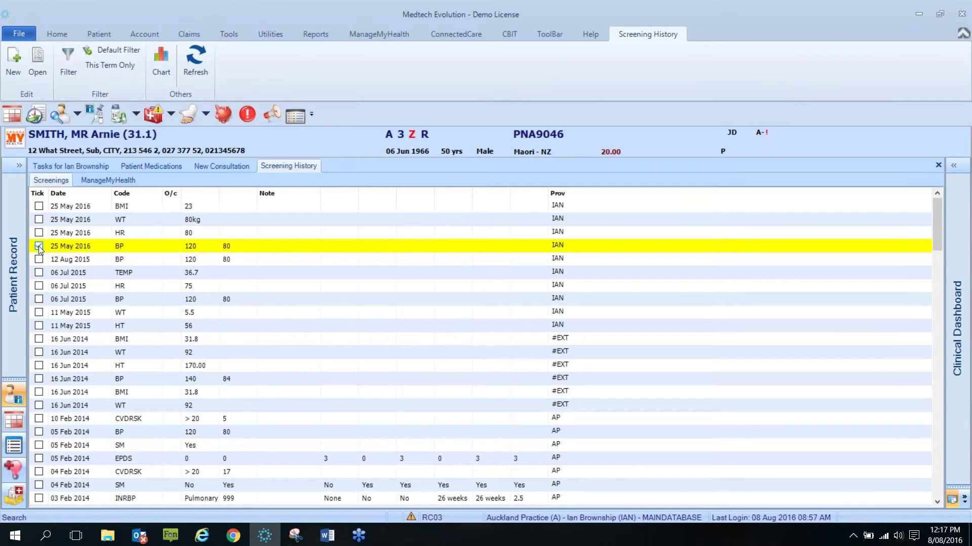
left_click(162, 76)
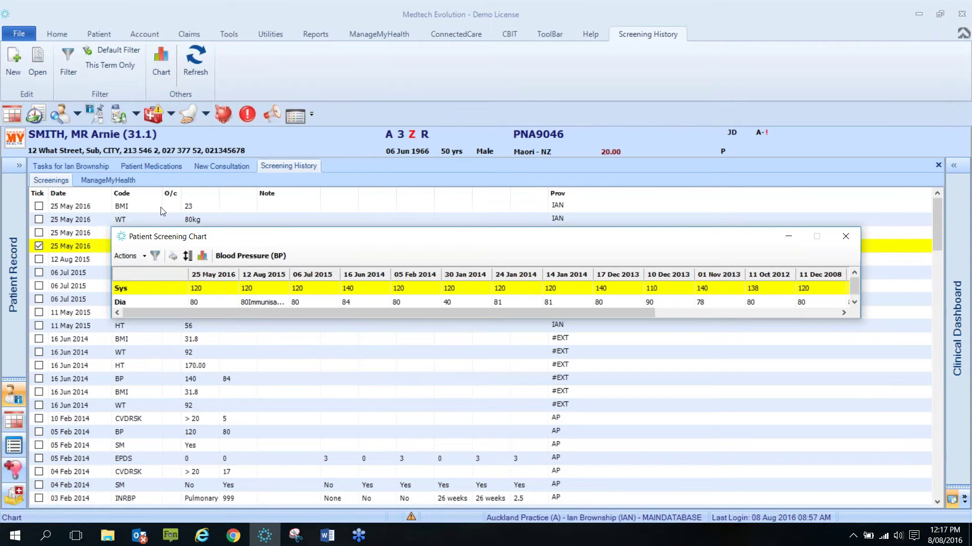
left_click(202, 257)
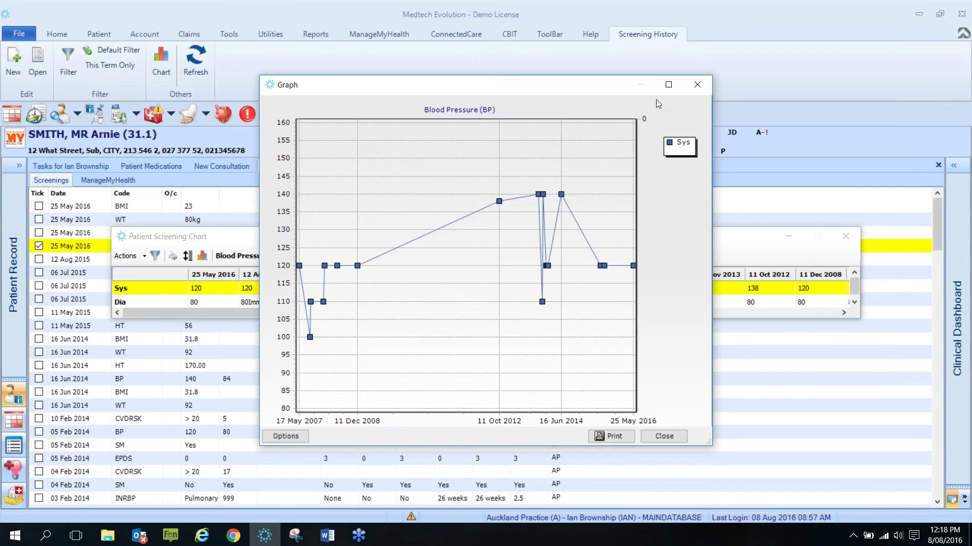
left_click(698, 85)
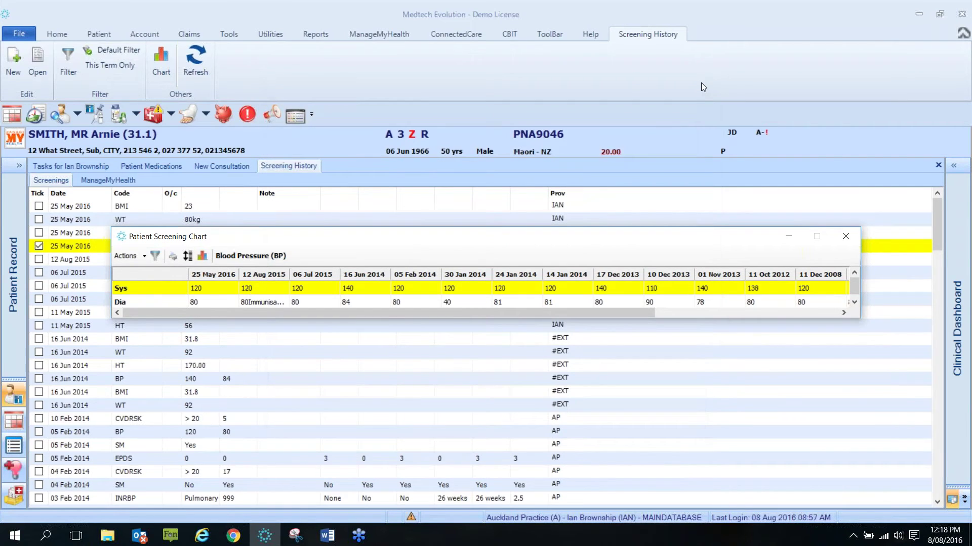
left_click(277, 34)
left_click(845, 236)
Step: Examine the Provider Update Utility's provider list and update options, closing it without running the update
left_click(275, 35)
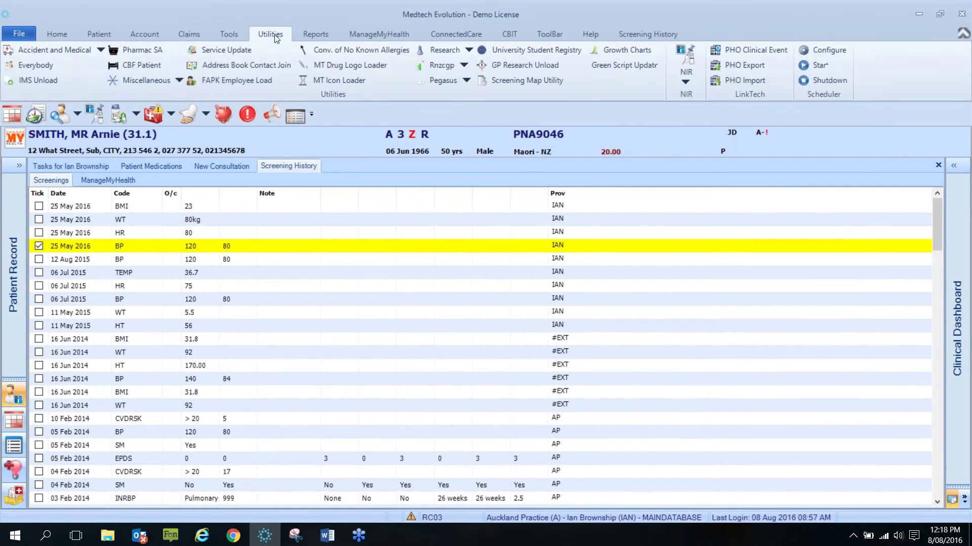
left_click(158, 81)
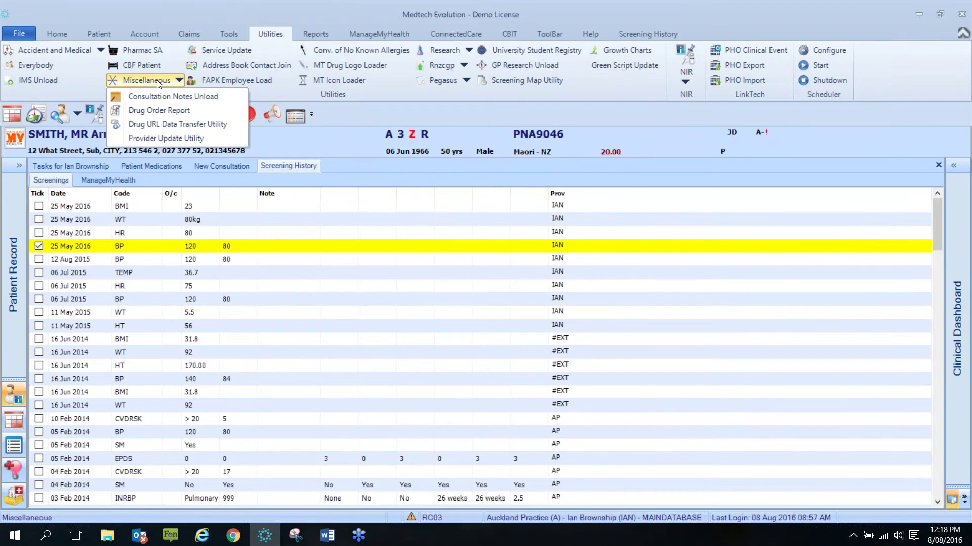
left_click(159, 138)
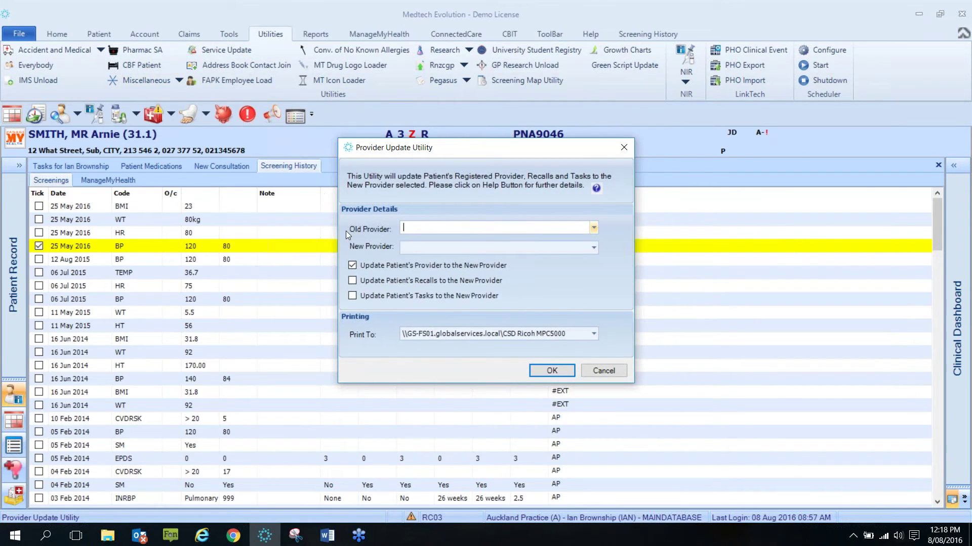
left_click(593, 229)
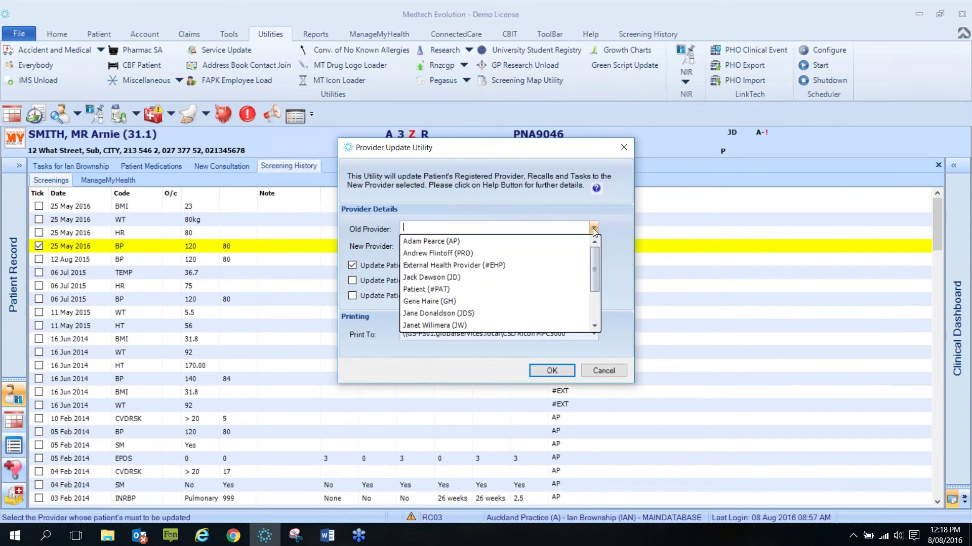
left_click(619, 224)
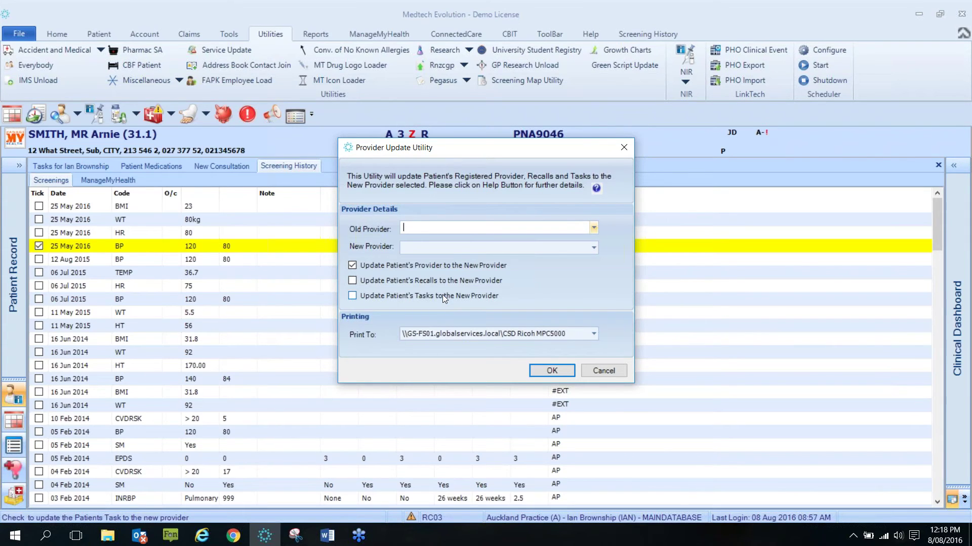
left_click(625, 146)
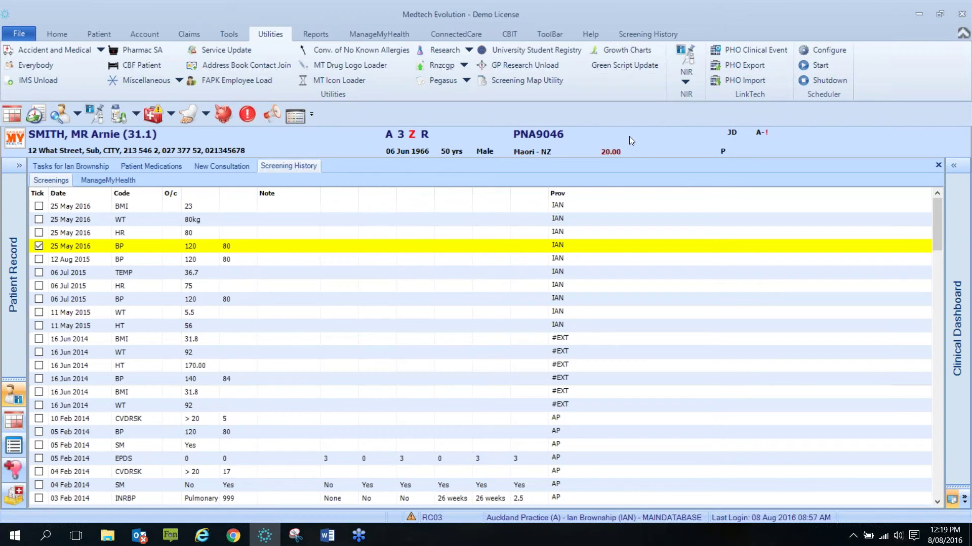
Step: Open the Contact Support form and review the available request categories without choosing one
left_click(589, 32)
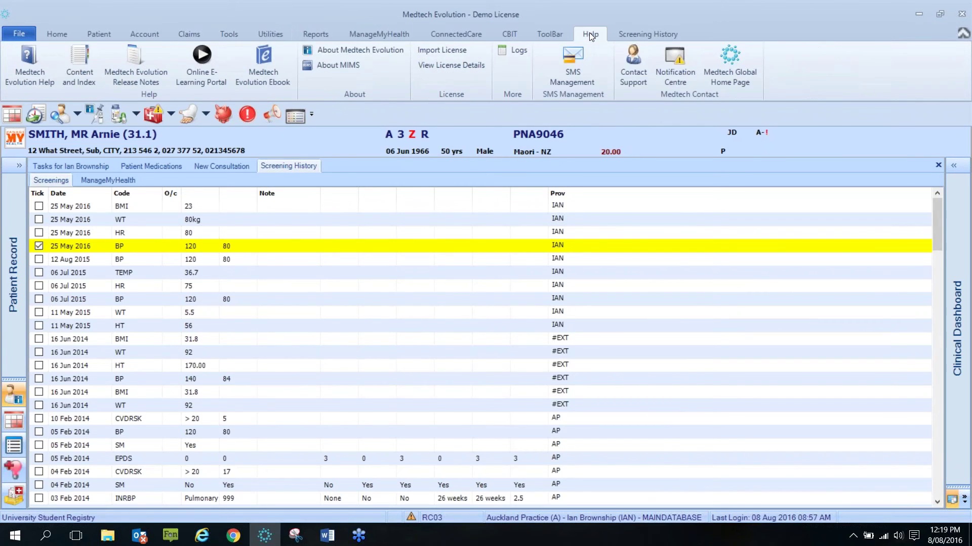
left_click(621, 71)
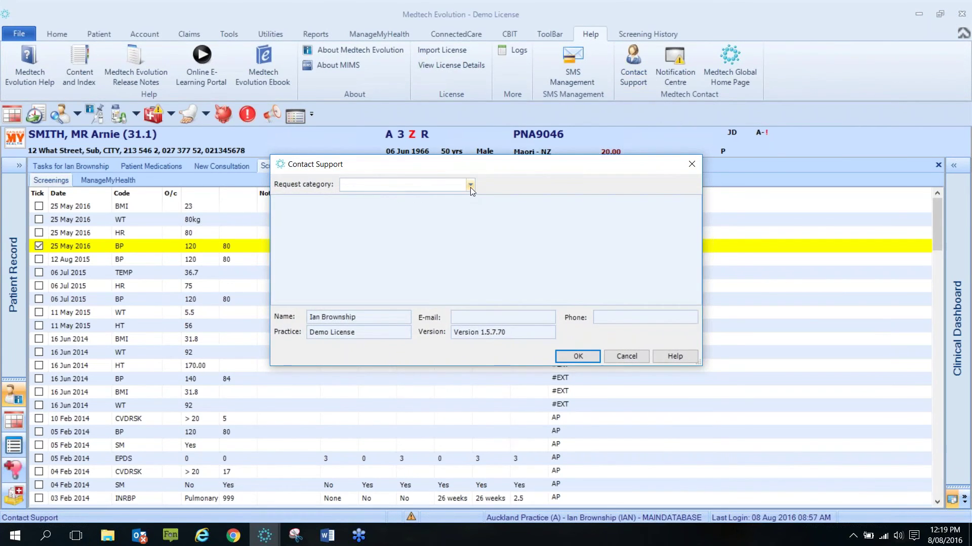
left_click(470, 186)
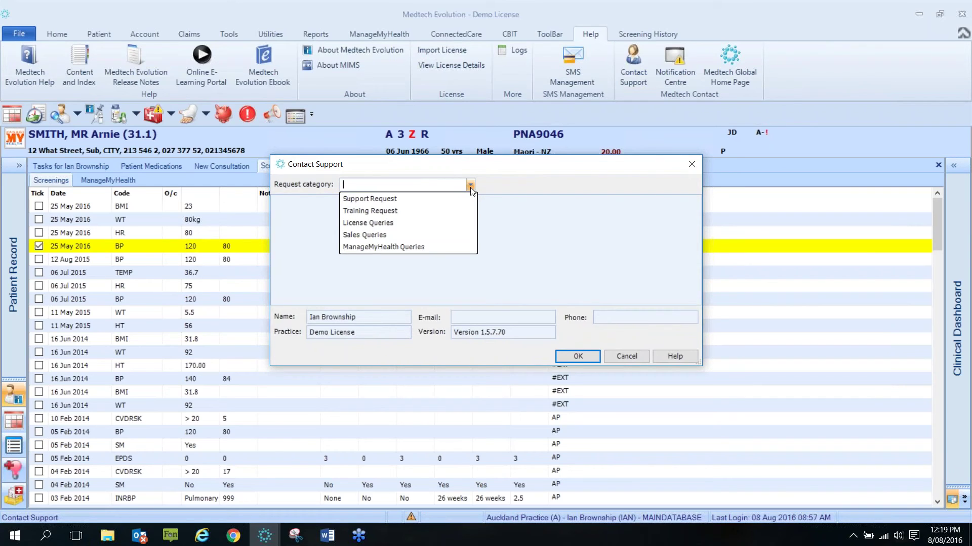
left_click(473, 240)
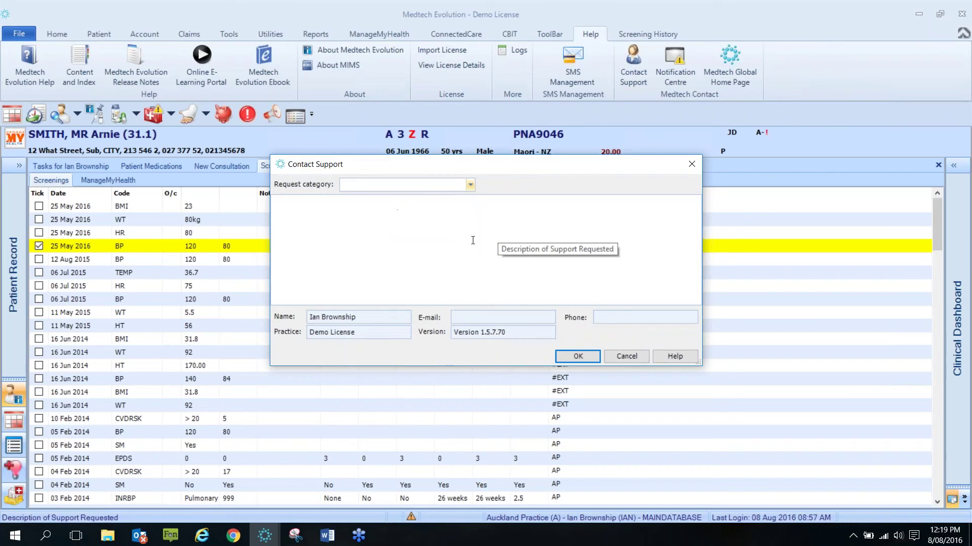